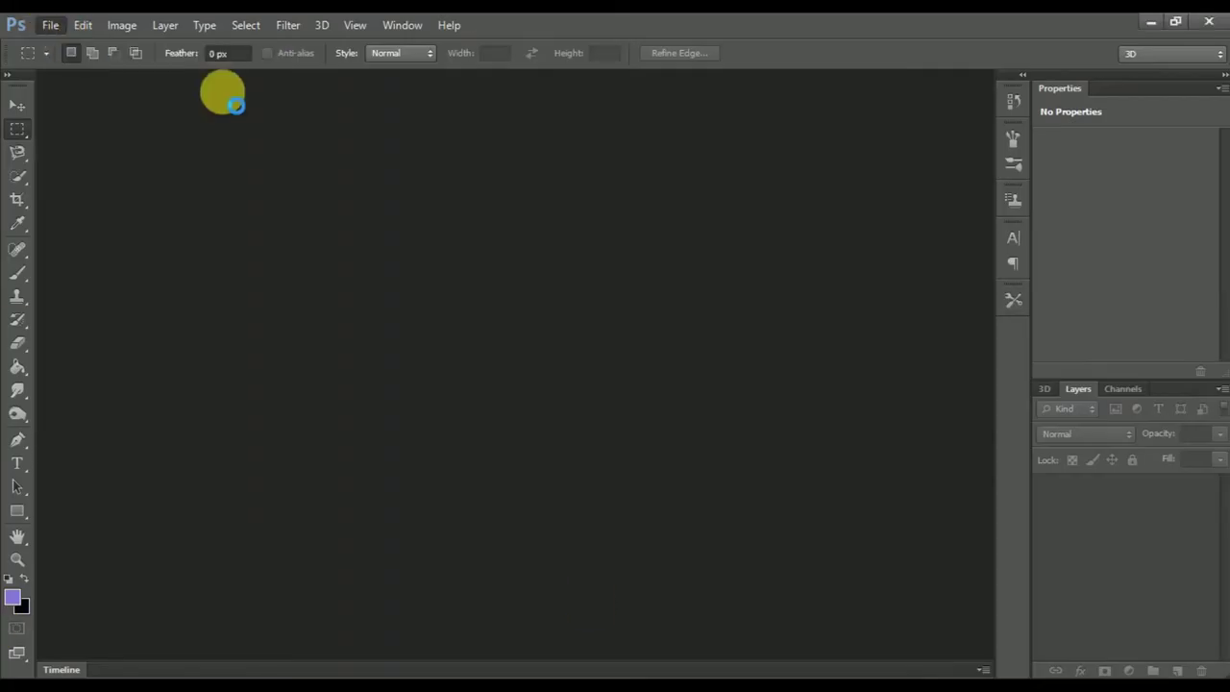
Step: Crop-extend the canvas downward into a tall portrait page with a white added area
key(c)
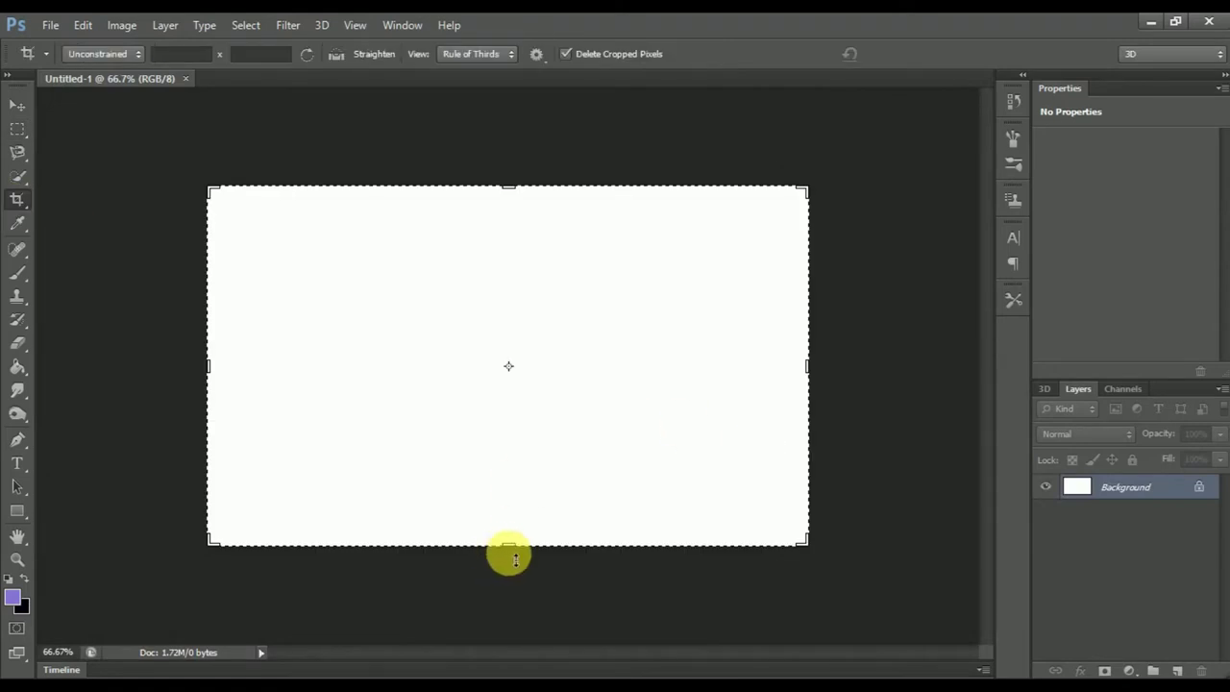
mouse_move(508, 555)
mouse_down()
mouse_move(599, 550)
mouse_move(656, 580)
mouse_up()
key(d)
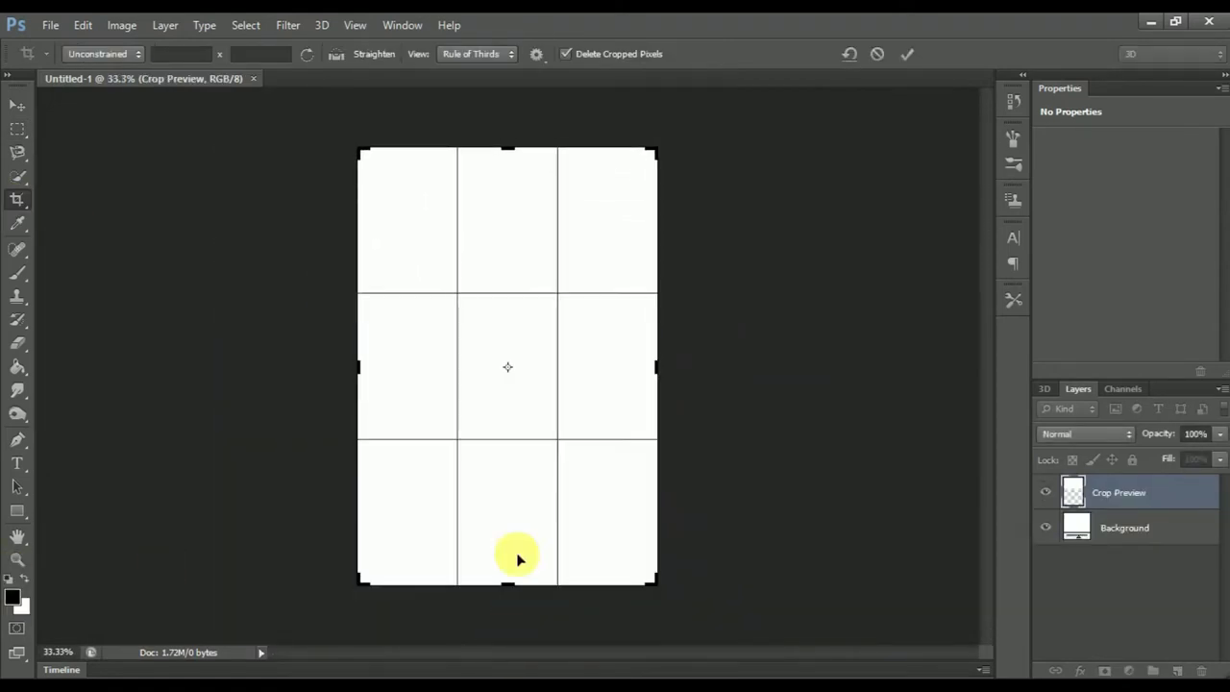
key(Return)
click(50, 25)
Step: Open the WhatsApp scooter photo and drag it into the poster document
key(Escape)
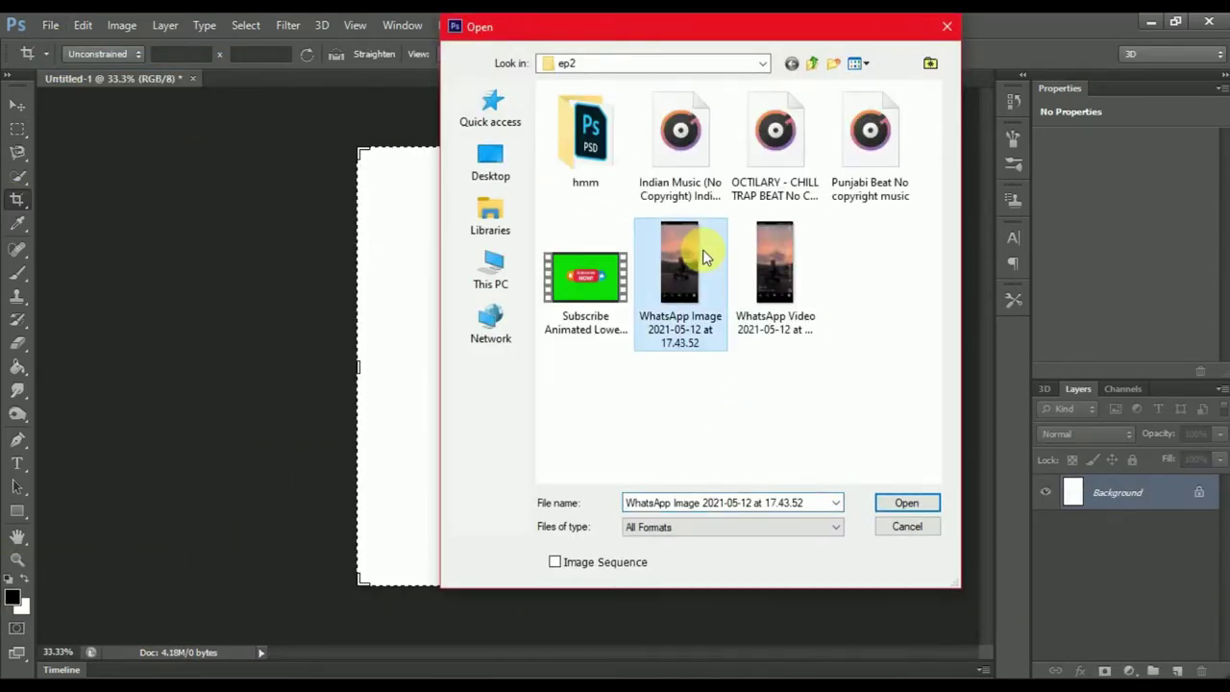
double_click(705, 257)
key(m)
key(v)
mouse_move(538, 433)
mouse_down()
mouse_move(173, 83)
mouse_move(541, 292)
mouse_up()
Step: Scale the photo up to about 140%, nudge it into place, and add an empty layer beneath it
key(ctrl+t)
drag(577, 206, 609, 147)
drag(519, 308, 525, 319)
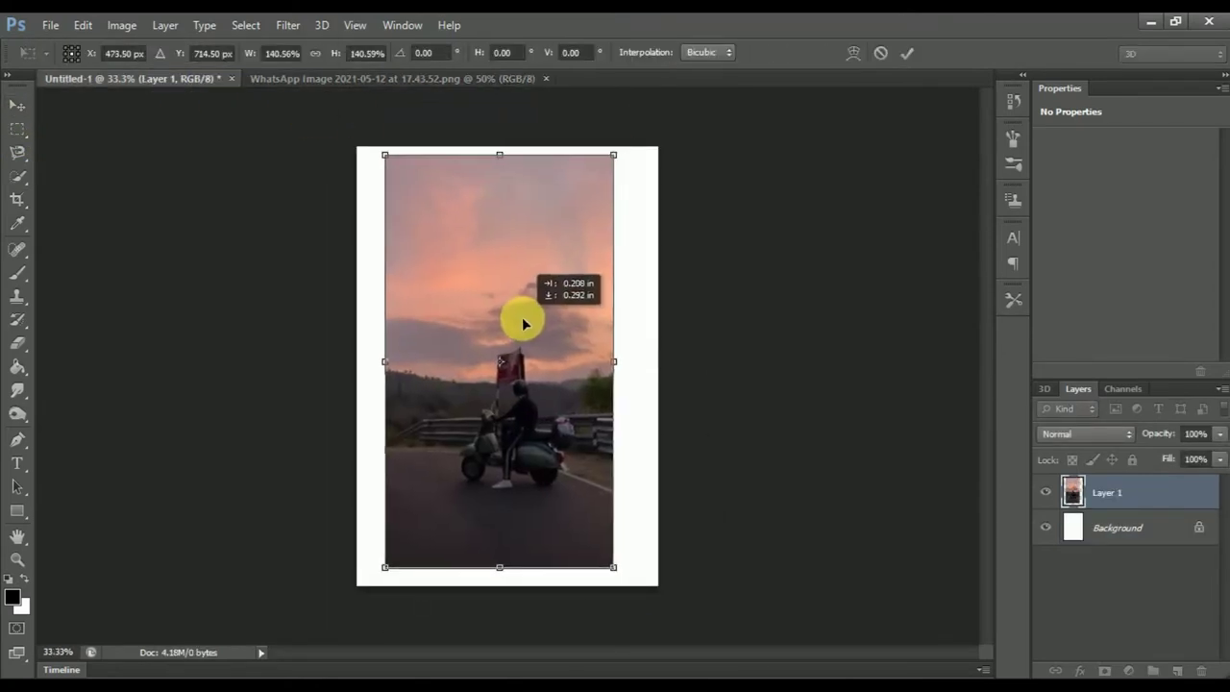
key(Return)
click(1051, 527)
click(1178, 671)
Step: Brush the photo's white border black, then dark blue along the top-left and right sides
key(b)
drag(216, 537, 660, 600)
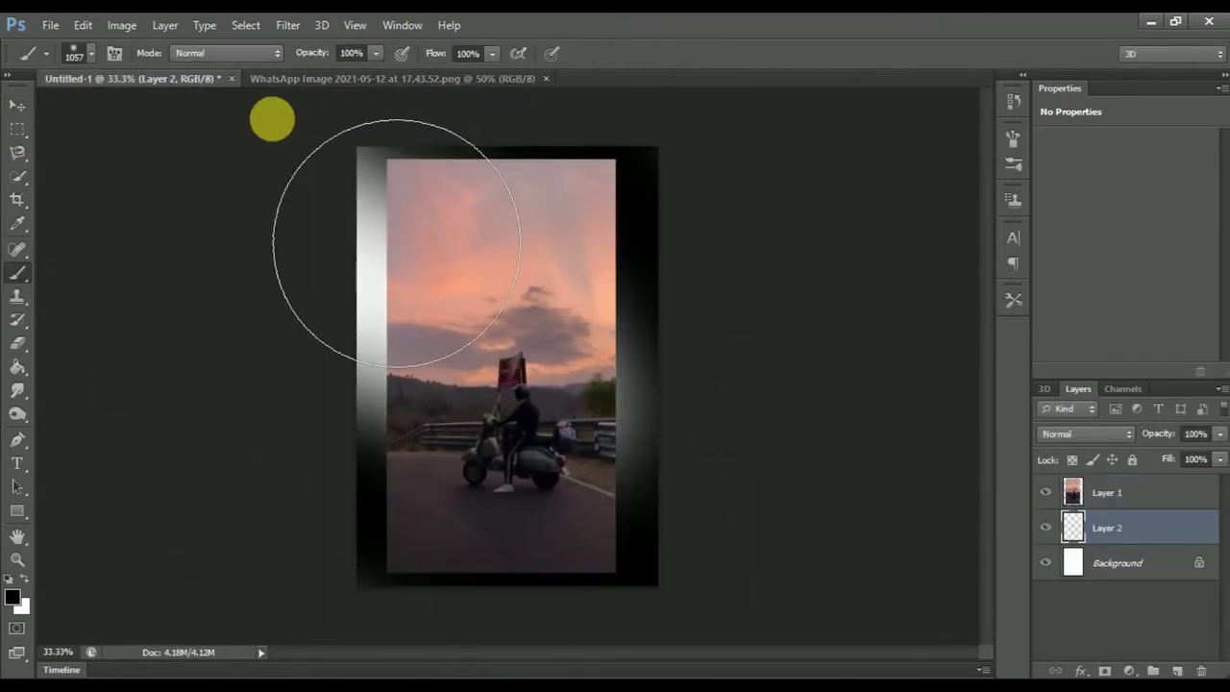
click(11, 597)
click(805, 248)
click(741, 328)
click(980, 170)
drag(289, 134, 288, 288)
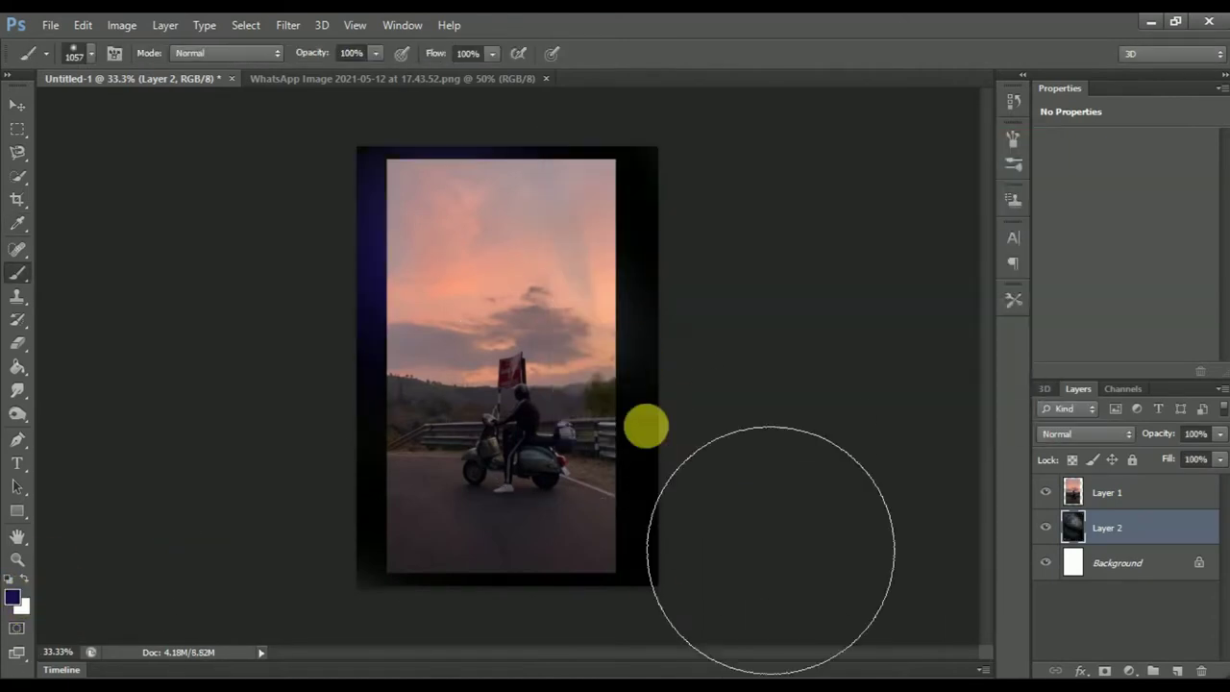
drag(714, 363, 645, 126)
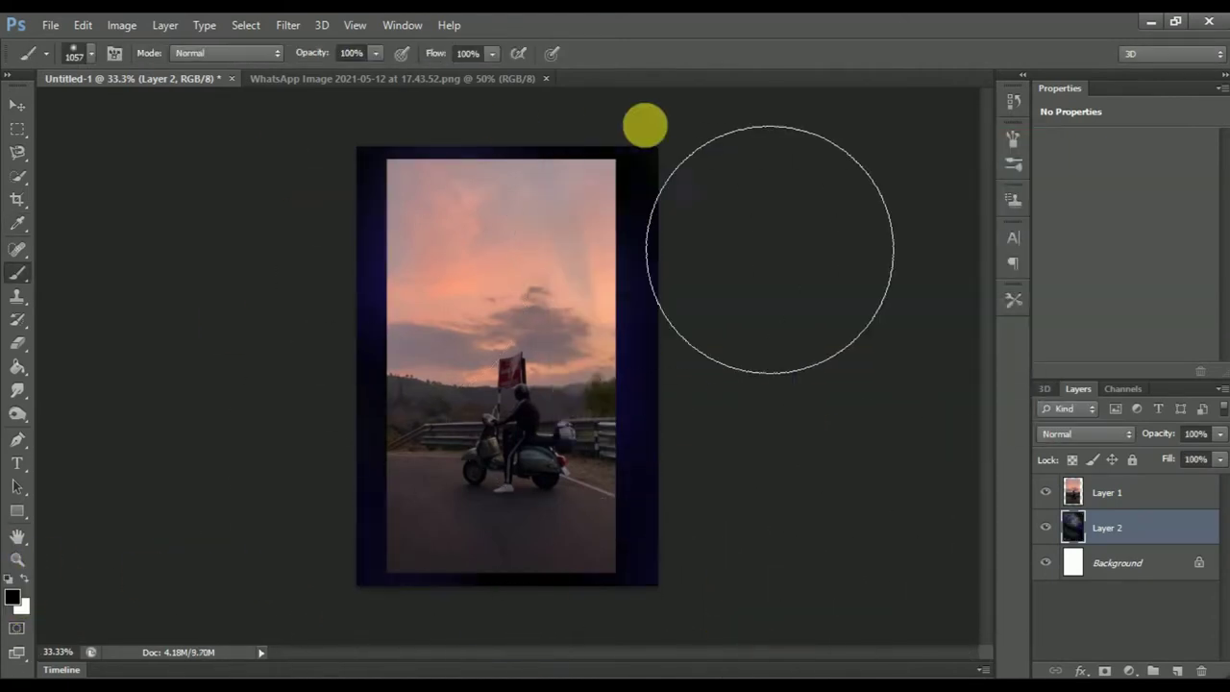
Step: Apply Auto Tone to Layer 1, duplicate it, and hide the original photo layer
click(16, 106)
click(121, 25)
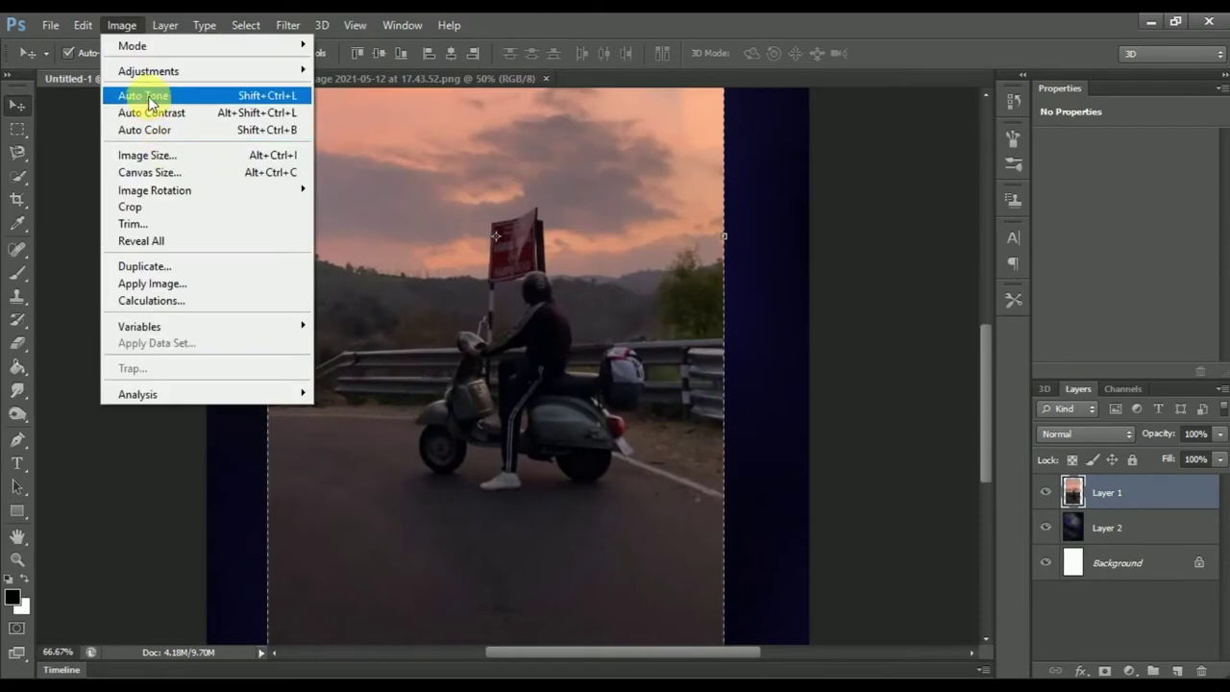
click(156, 90)
key(ctrl+plus)
scroll(495, 364, down, 3)
key(ctrl+j)
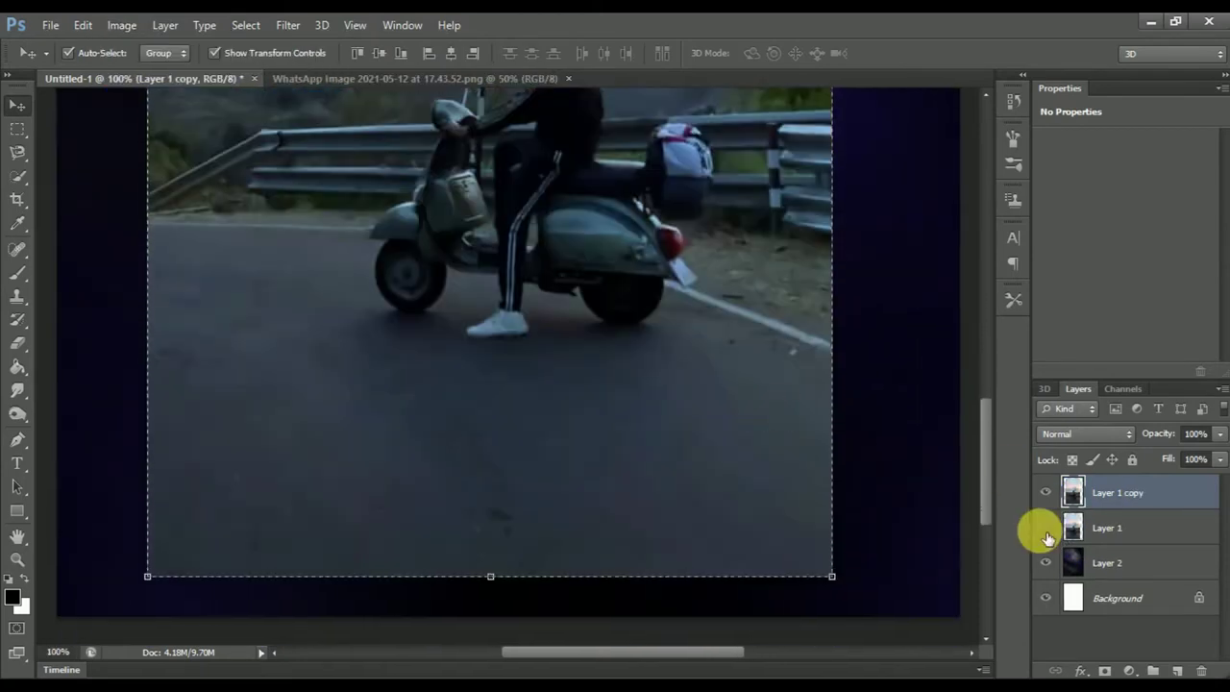
click(1046, 527)
click(17, 343)
Step: Soft-erase the copy's bottom and right edges so they fade into the dark backdrop
right_click(297, 260)
drag(97, 378, 417, 598)
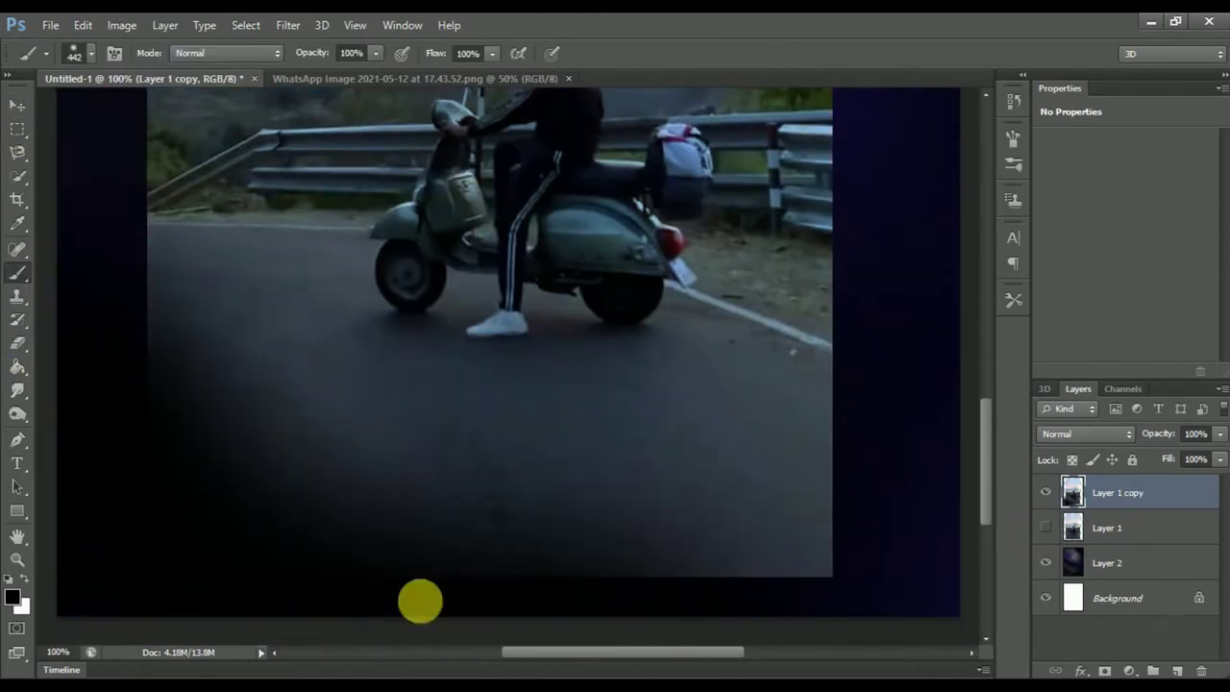
key(ctrl+z)
right_click(545, 317)
drag(212, 557, 788, 538)
scroll(776, 562, up, 3)
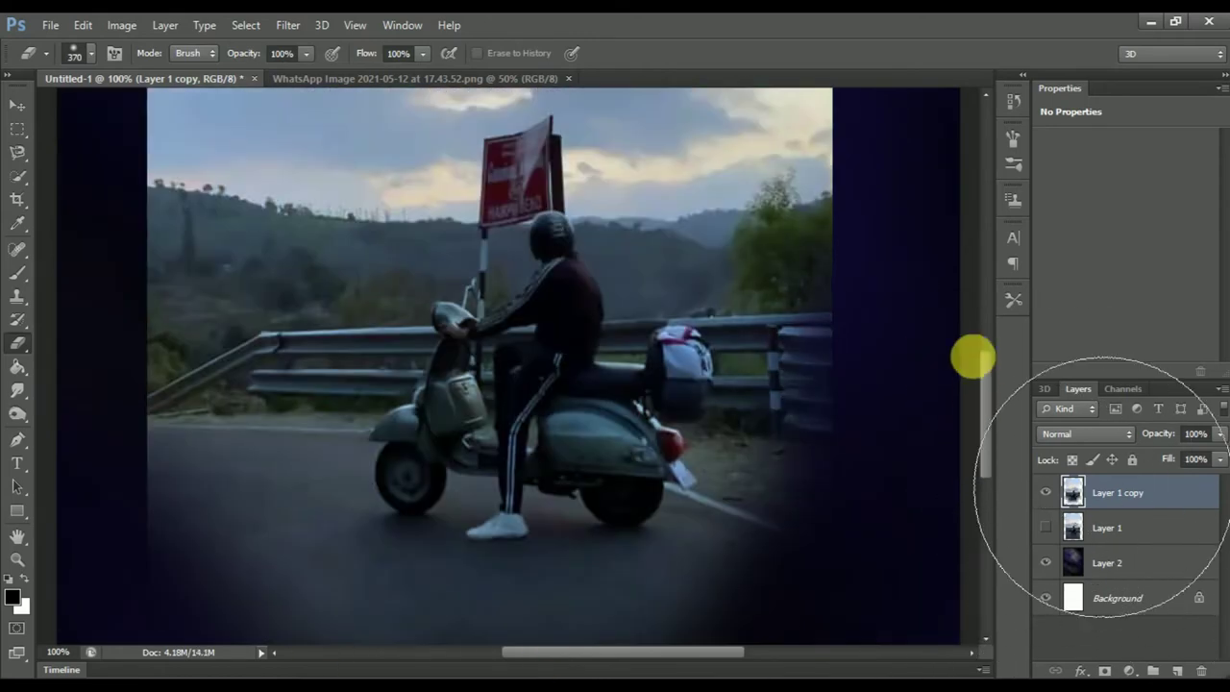
key(ctrl+plus)
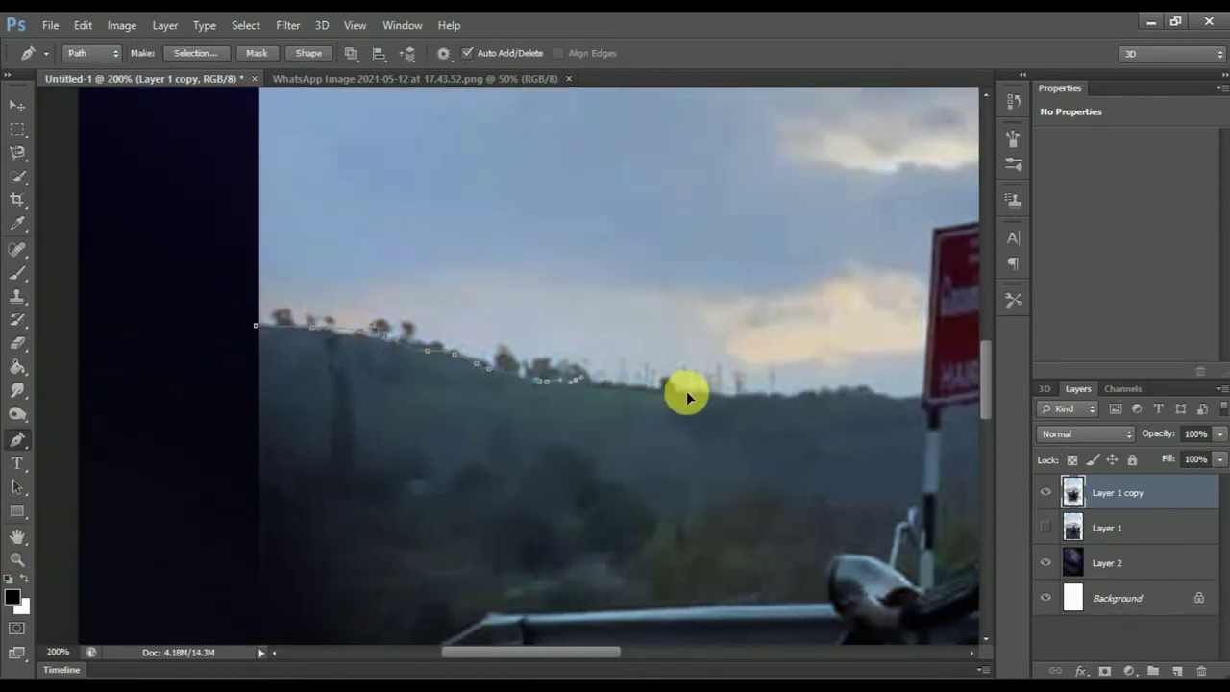
Step: Turn the traced hill-and-sign path into a selection and raise Refine Edge Smooth
scroll(615, 192, right, 4)
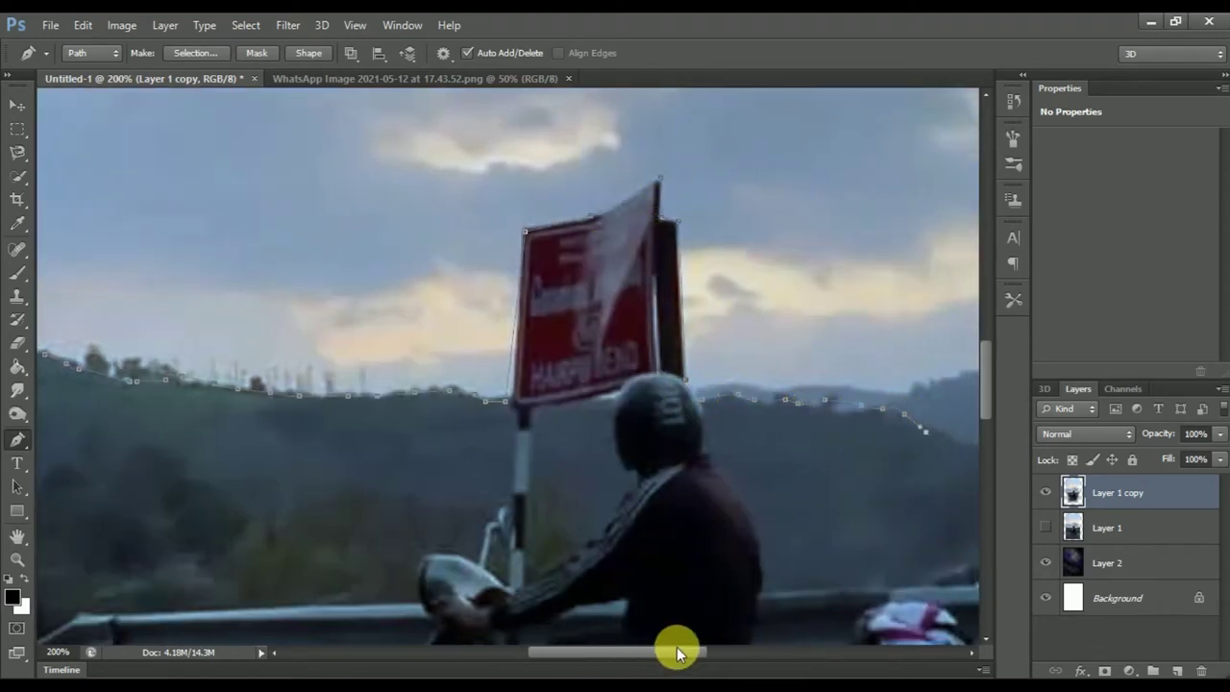
drag(675, 650, 719, 651)
key(ctrl+minus)
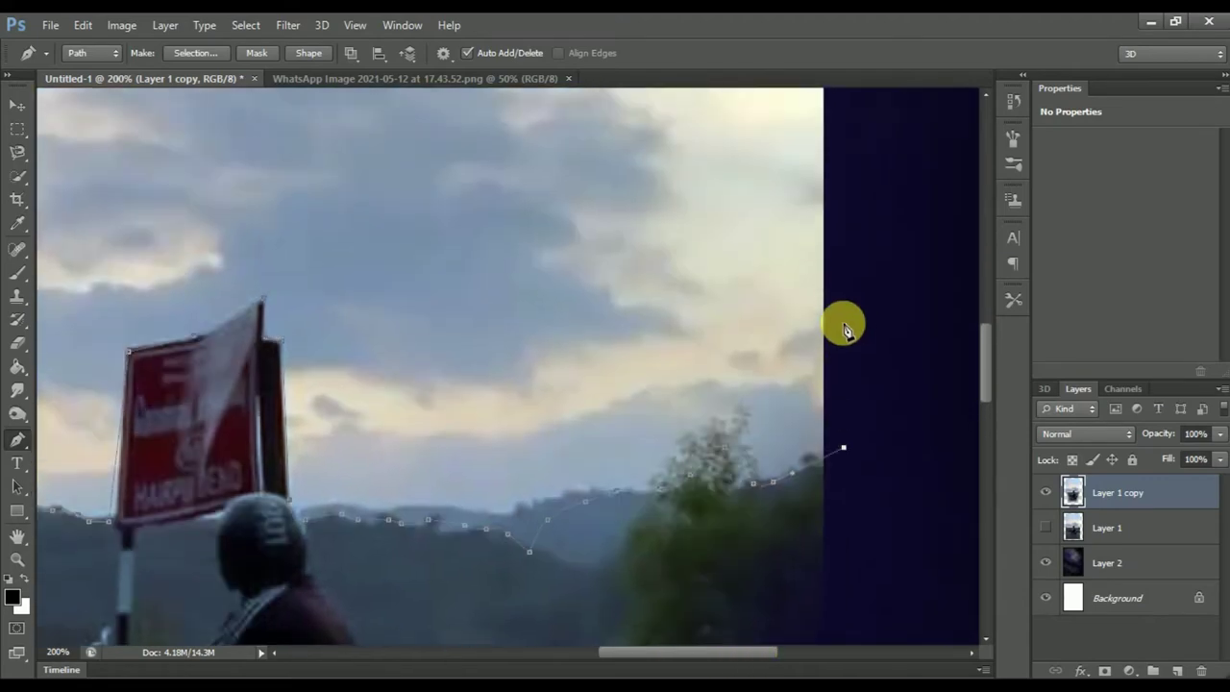
key(ctrl+minus)
key(ctrl+minus)
key(ctrl+minus)
click(195, 53)
key(Return)
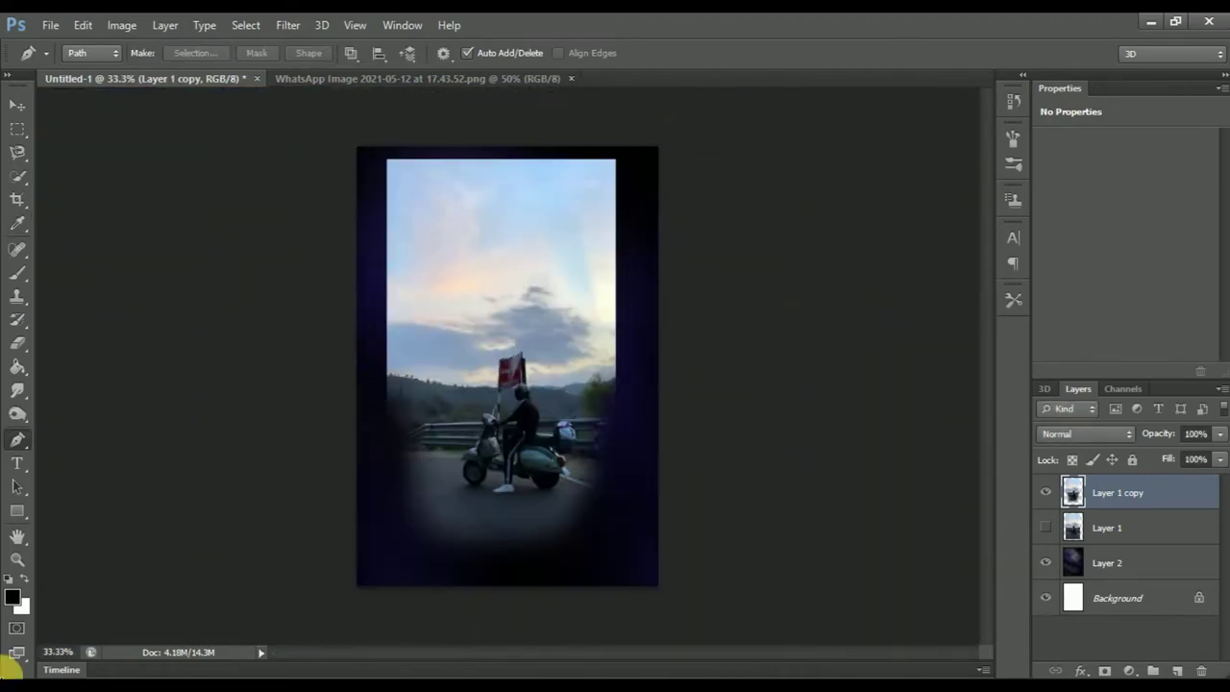
key(ctrl+plus)
key(ctrl+plus)
key(ctrl+plus)
click(17, 127)
click(679, 52)
drag(862, 275, 898, 275)
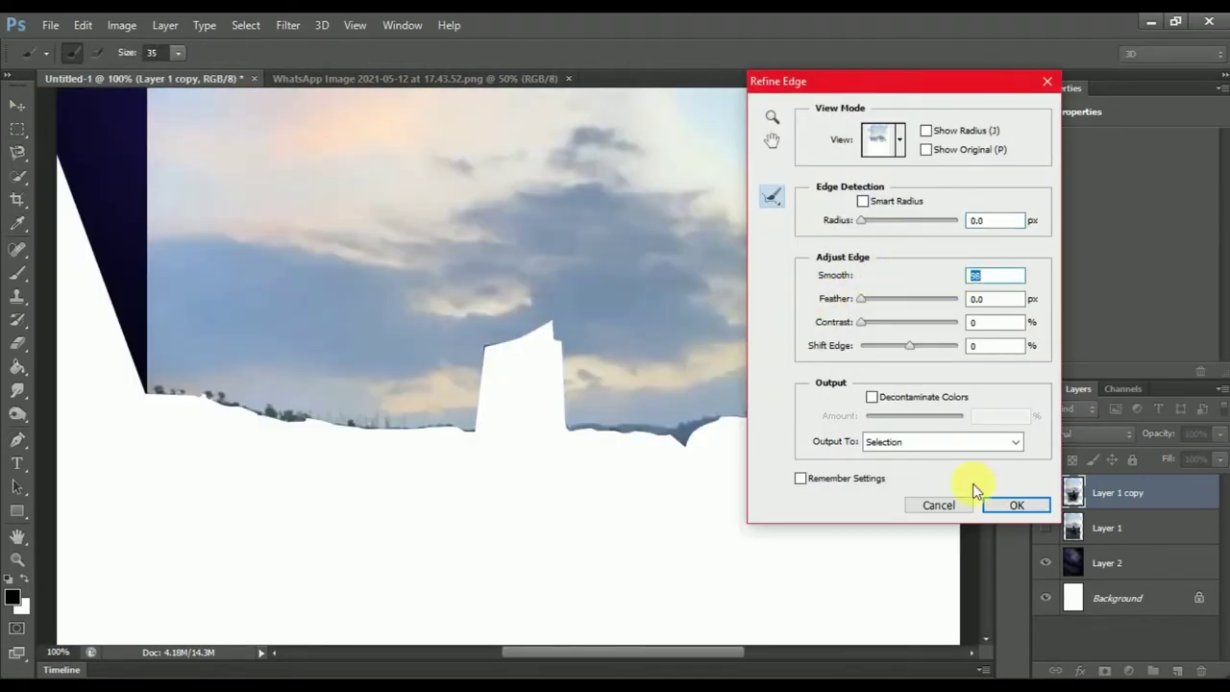
click(990, 503)
Step: Delete the sky above the hills and deselect
key(Delete)
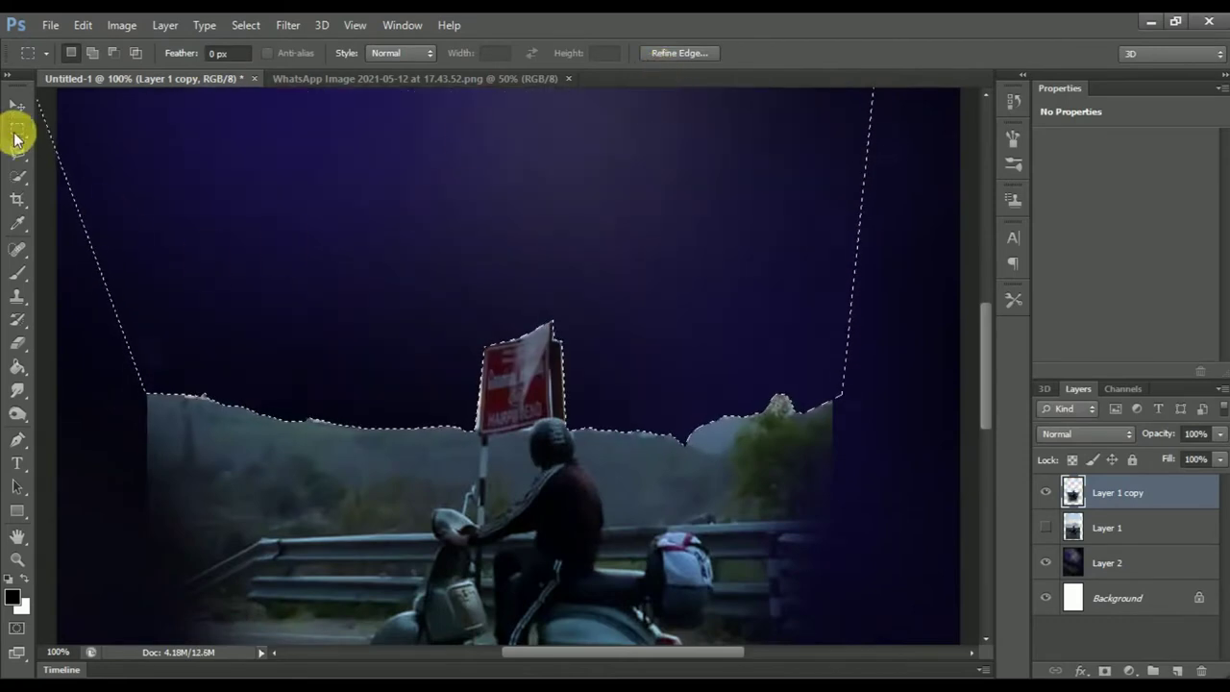
click(17, 175)
key(ctrl+d)
scroll(503, 467, down, 2)
scroll(502, 466, up, 2)
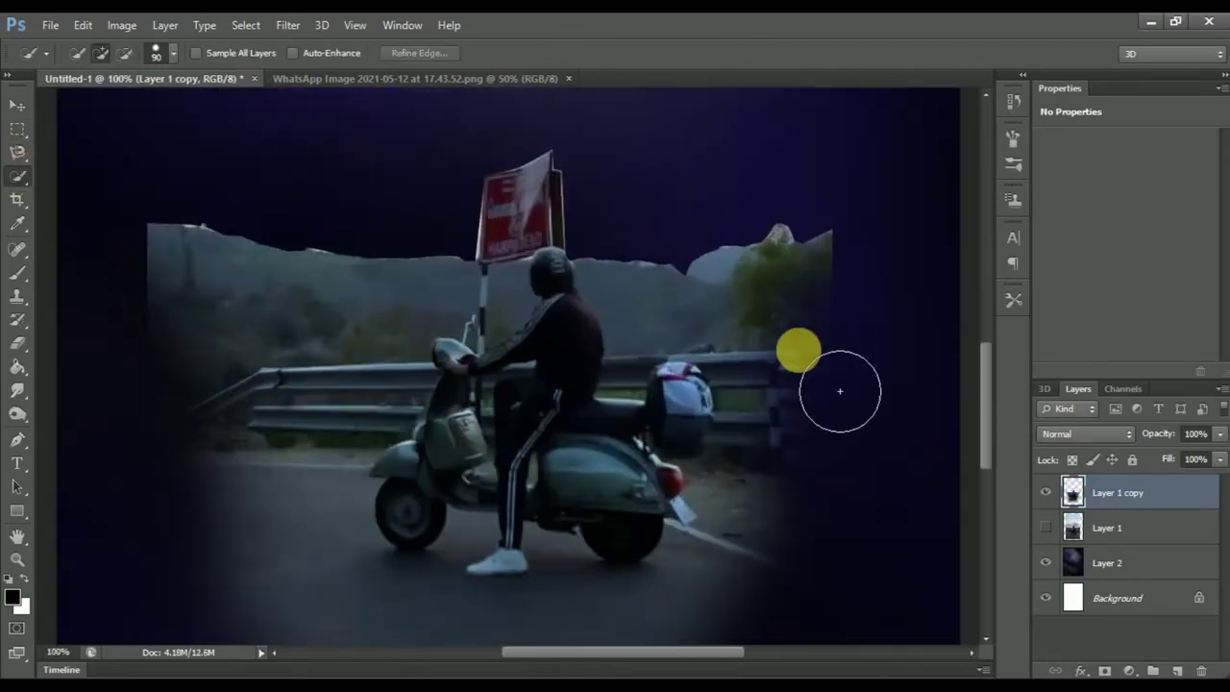
scroll(839, 391, up, 3)
Step: On a new layer, paint a soft light-purple (#8478d1) glow over the sky
click(1065, 529)
key(ctrl+shift+alt+n)
click(17, 271)
click(11, 597)
click(651, 218)
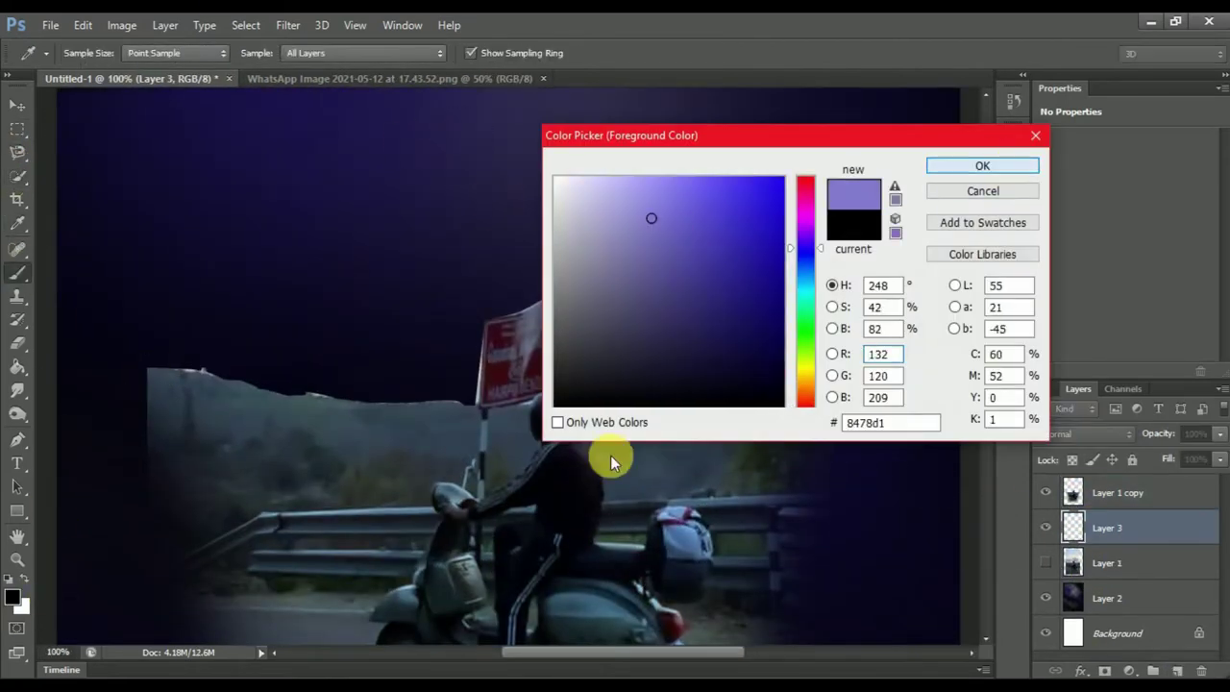
key(Return)
click(510, 495)
Step: Erase the purple glow along the bottom with a large soft eraser
key(e)
key(ctrl+minus)
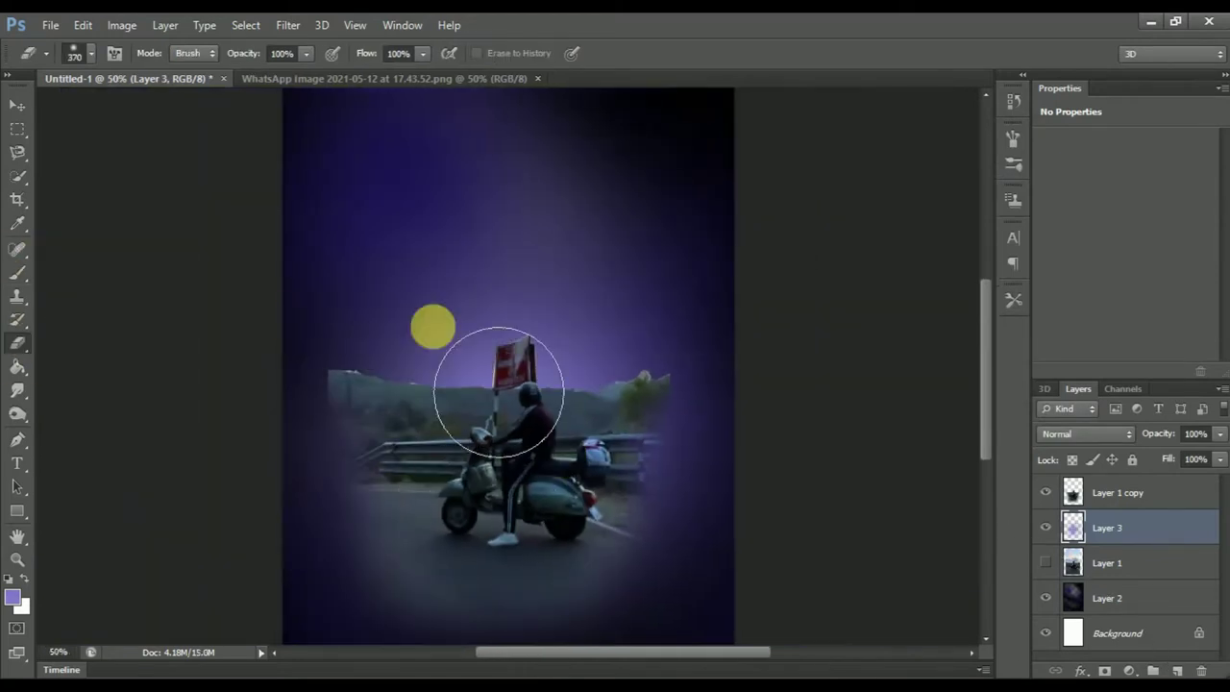
right_click(431, 324)
key(Escape)
drag(262, 587, 676, 651)
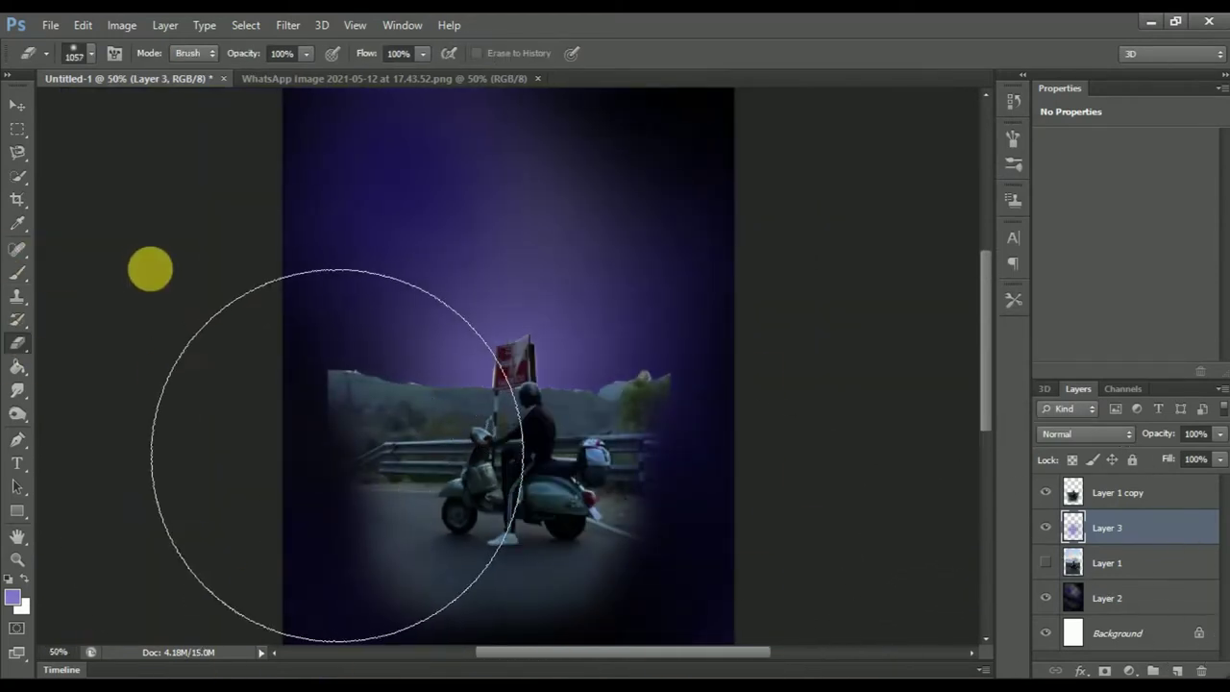
scroll(336, 455, up, 2)
Step: Darken Layer 2's top and right edges, and set the glow layer's opacity to 46%
click(1160, 598)
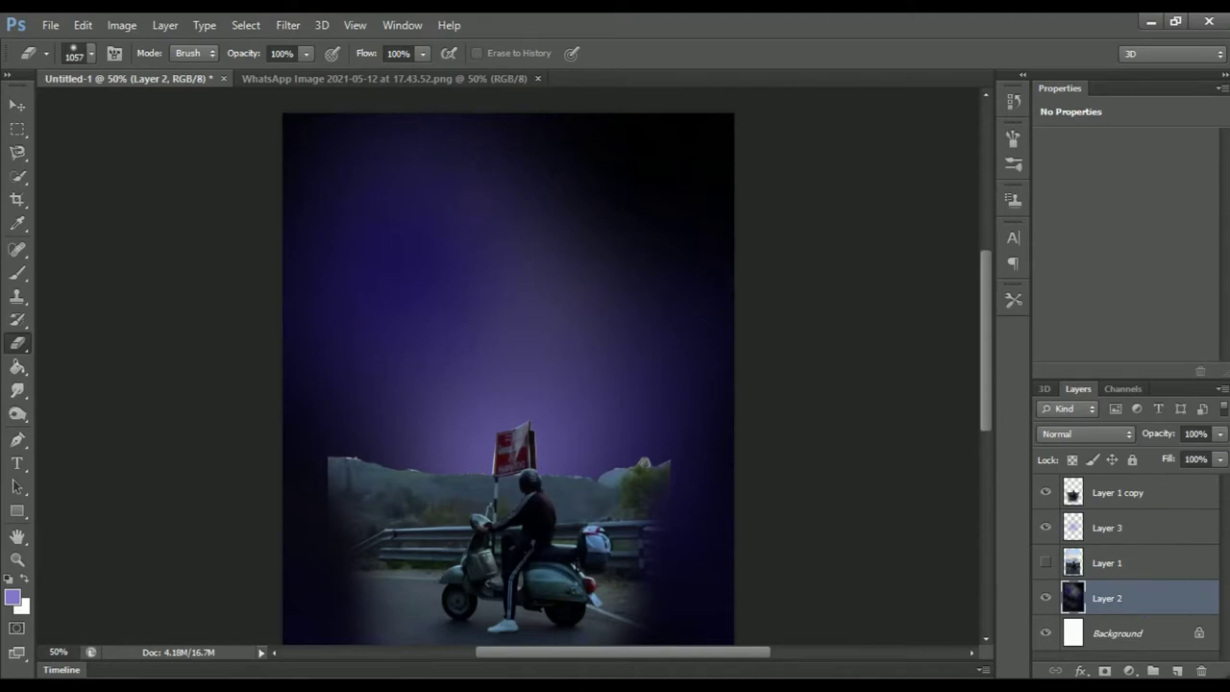
drag(287, 220, 358, 595)
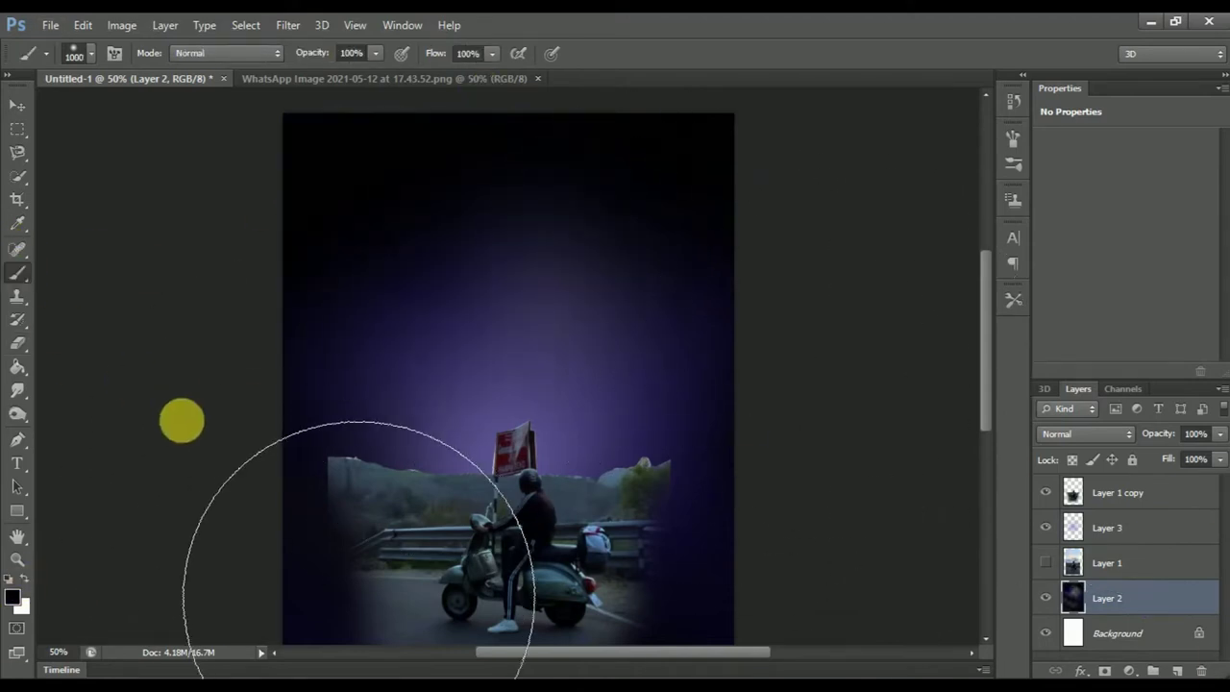
drag(709, 430, 1134, 557)
click(1109, 527)
drag(1219, 434, 1190, 455)
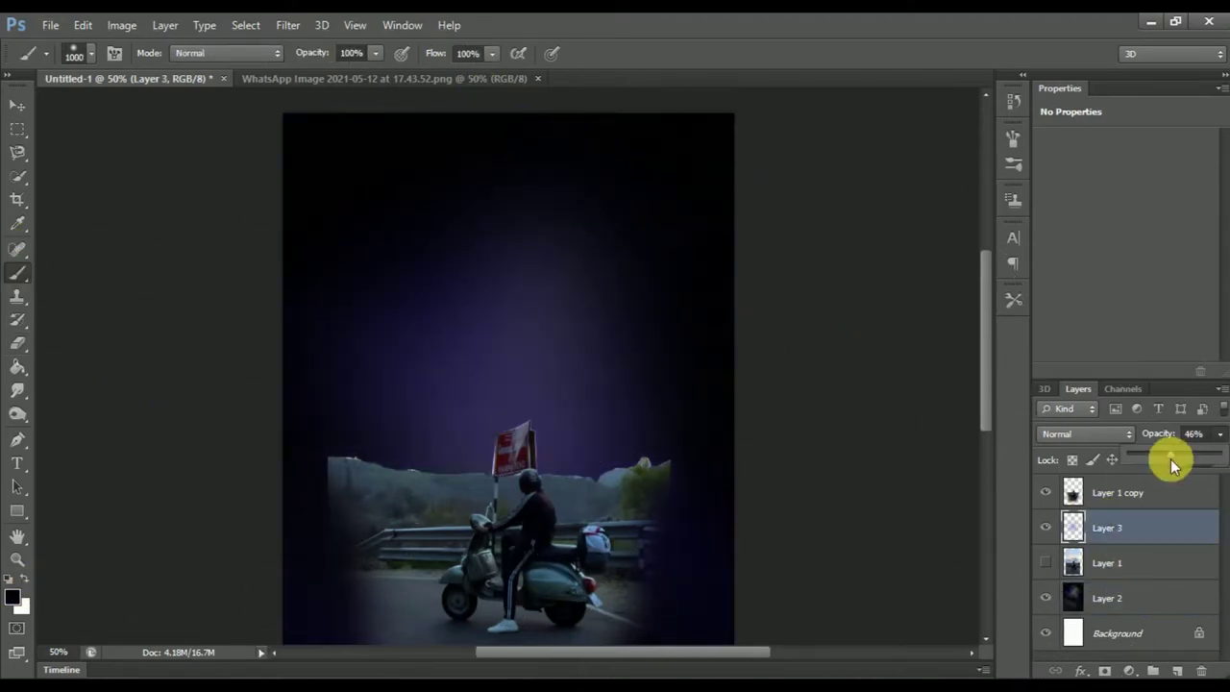
scroll(550, 343, down, 1)
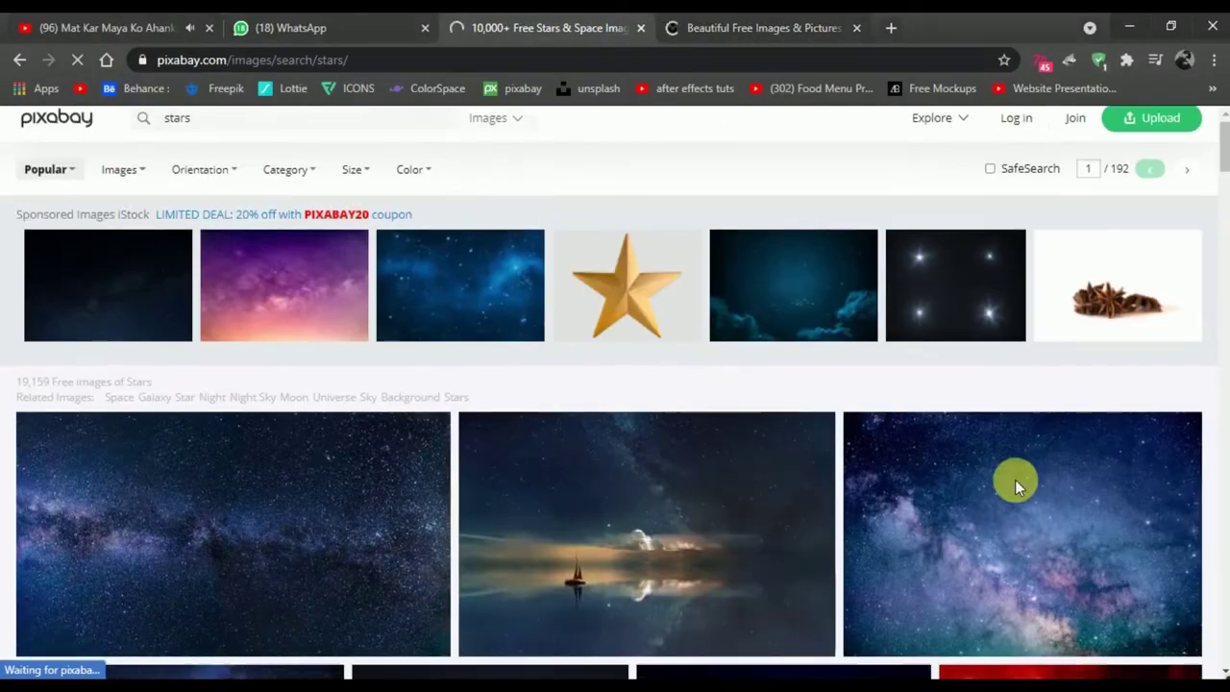
Step: Copy a starry-sky photo from Unsplash's star results and paste it into the poster
scroll(464, 389, down, 6)
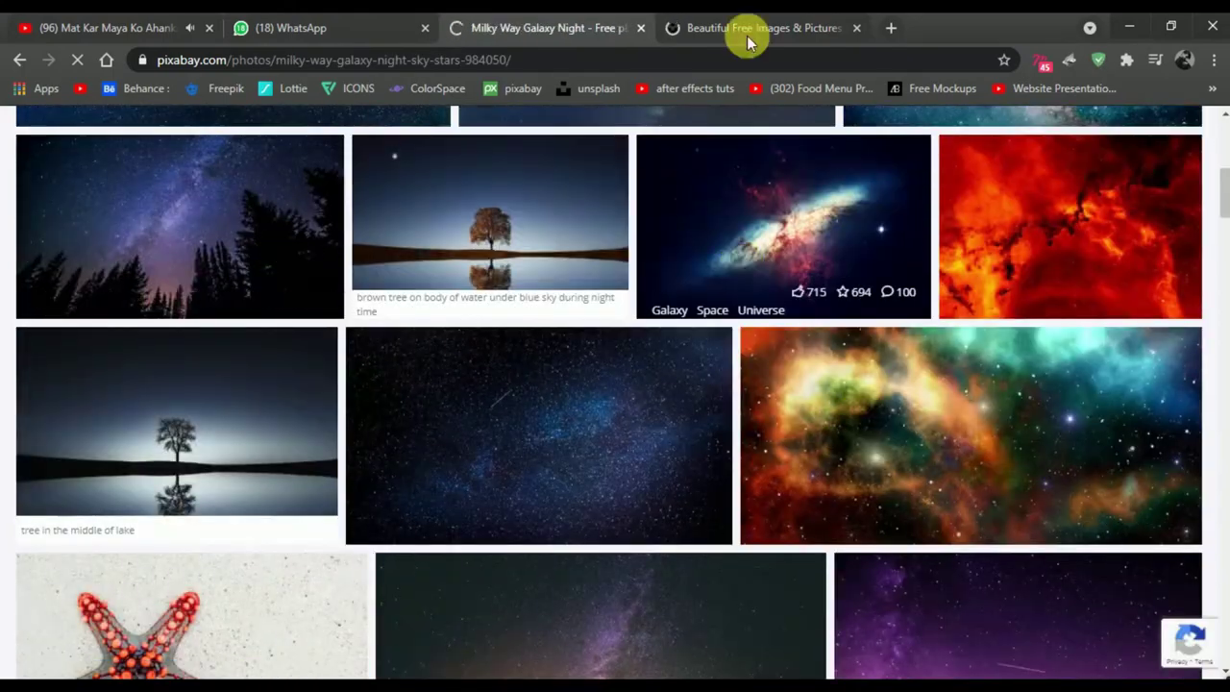
click(747, 27)
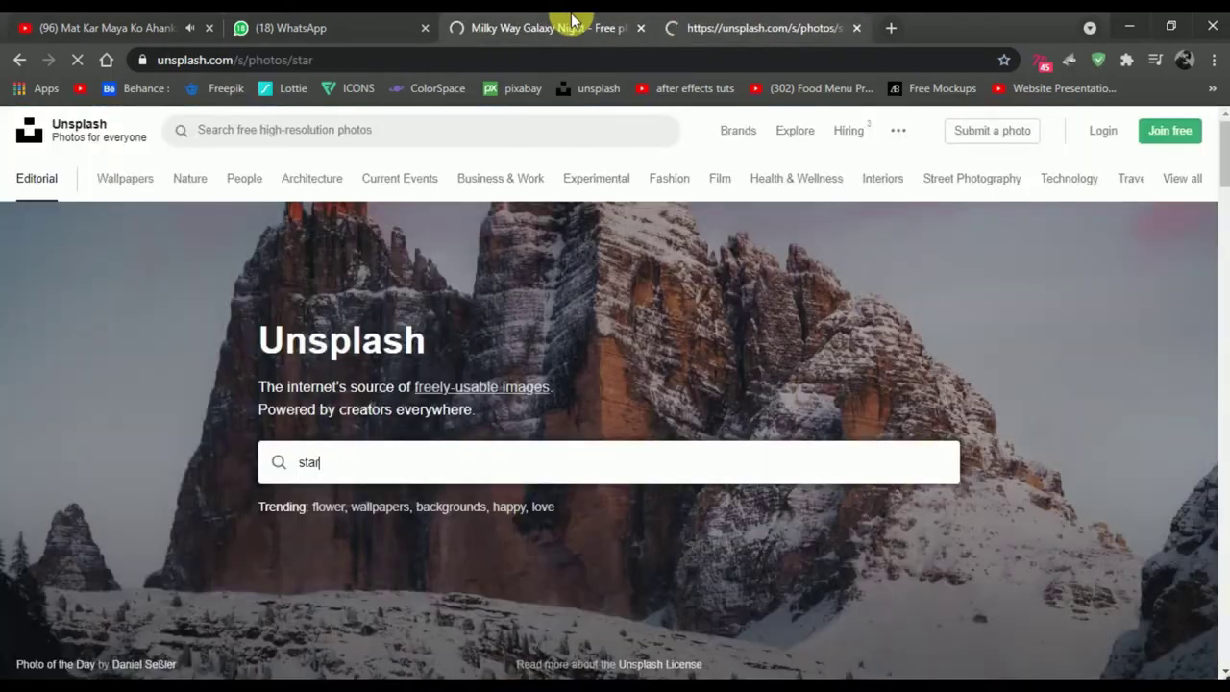
click(567, 28)
right_click(584, 310)
click(698, 387)
key(ctrl+v)
Step: Scale and raise the pasted starry sky, and set its blend mode to Screen
key(v)
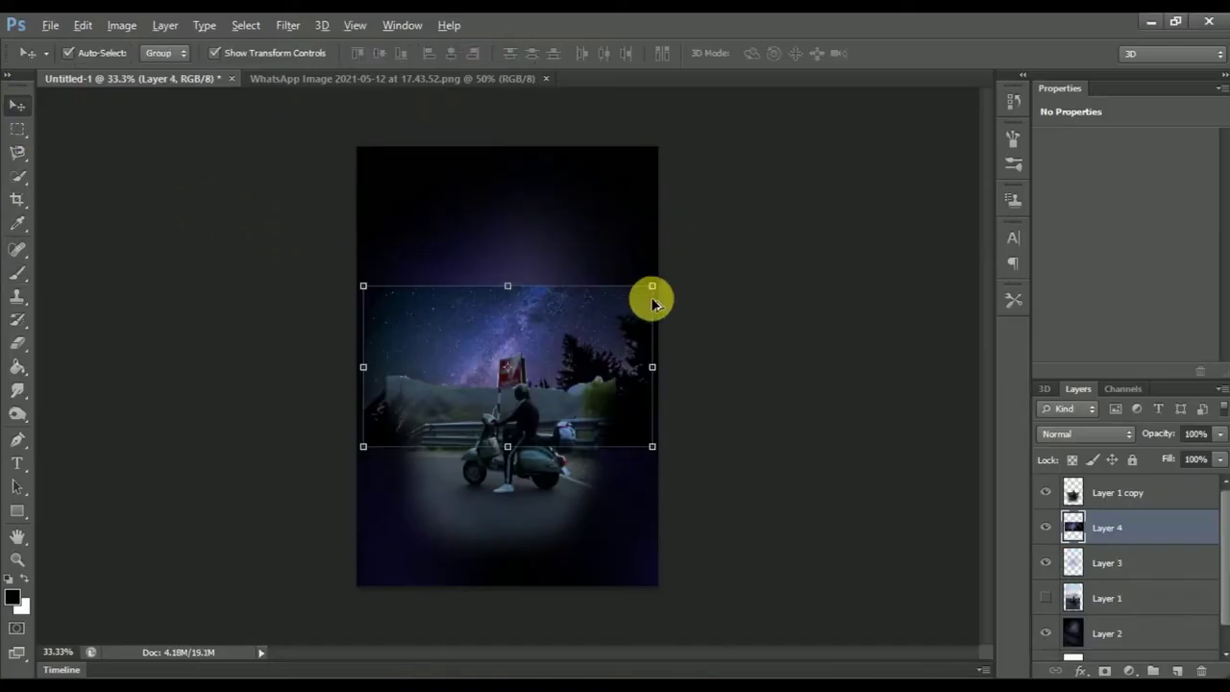
mouse_move(653, 284)
mouse_down()
mouse_move(650, 275)
mouse_move(630, 308)
mouse_move(626, 294)
mouse_up()
key(Return)
key(e)
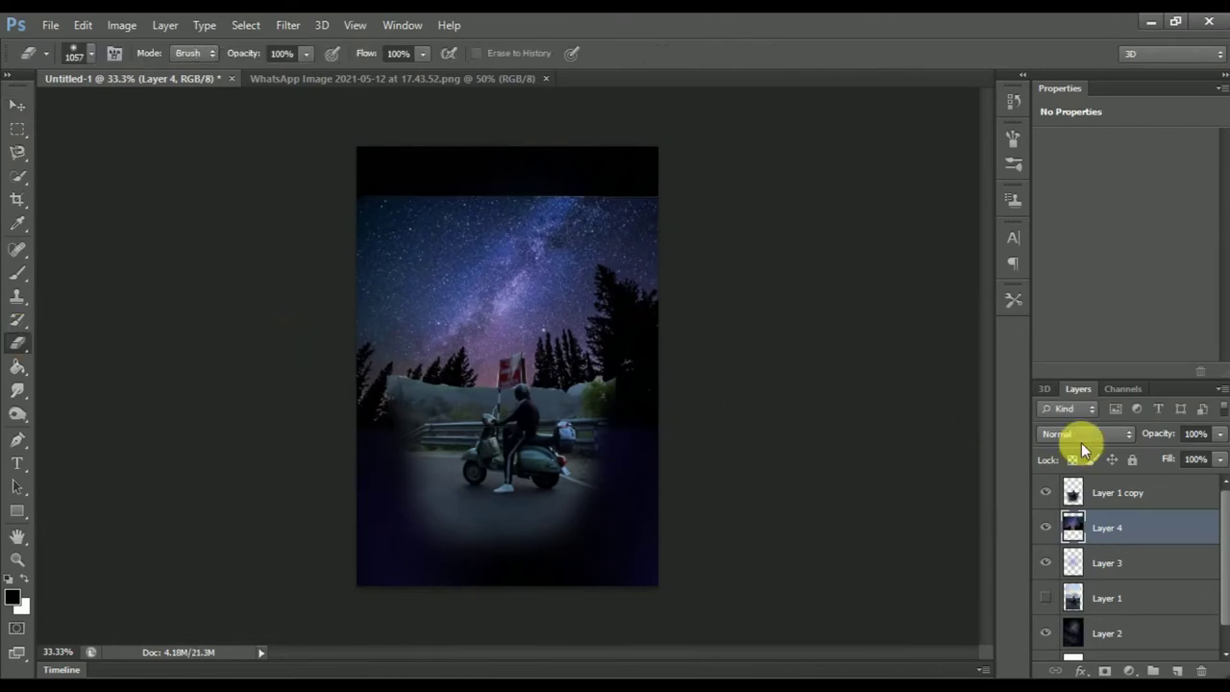
click(1086, 433)
click(1060, 32)
key(Down)
key(Down)
key(Down)
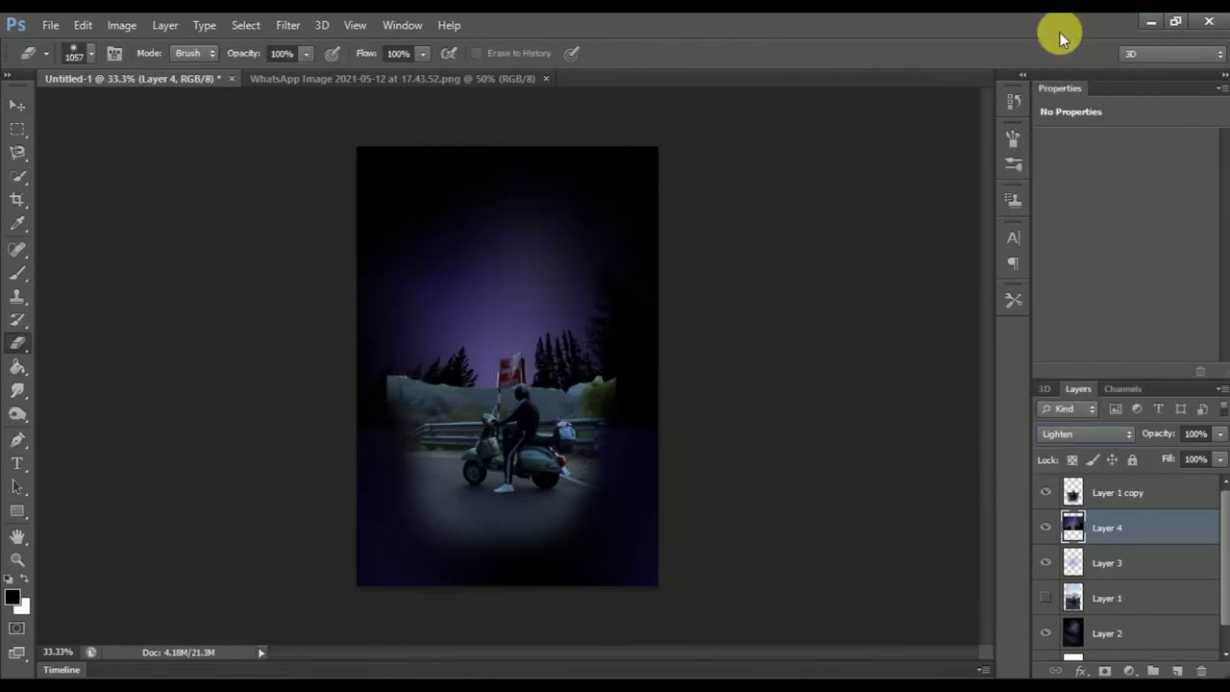
key(Down)
Step: Enlarge the sky layer to 120.7% and shift it slightly downward
click(17, 104)
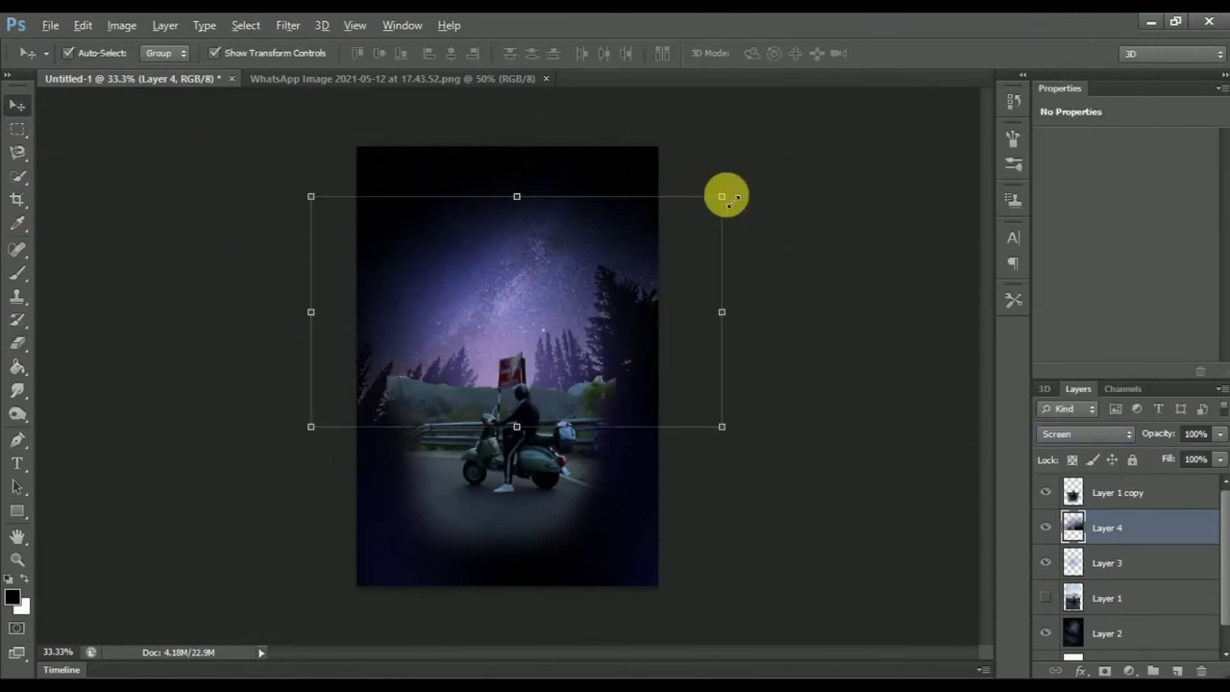
drag(722, 195, 766, 145)
drag(601, 256, 604, 277)
key(Return)
key(e)
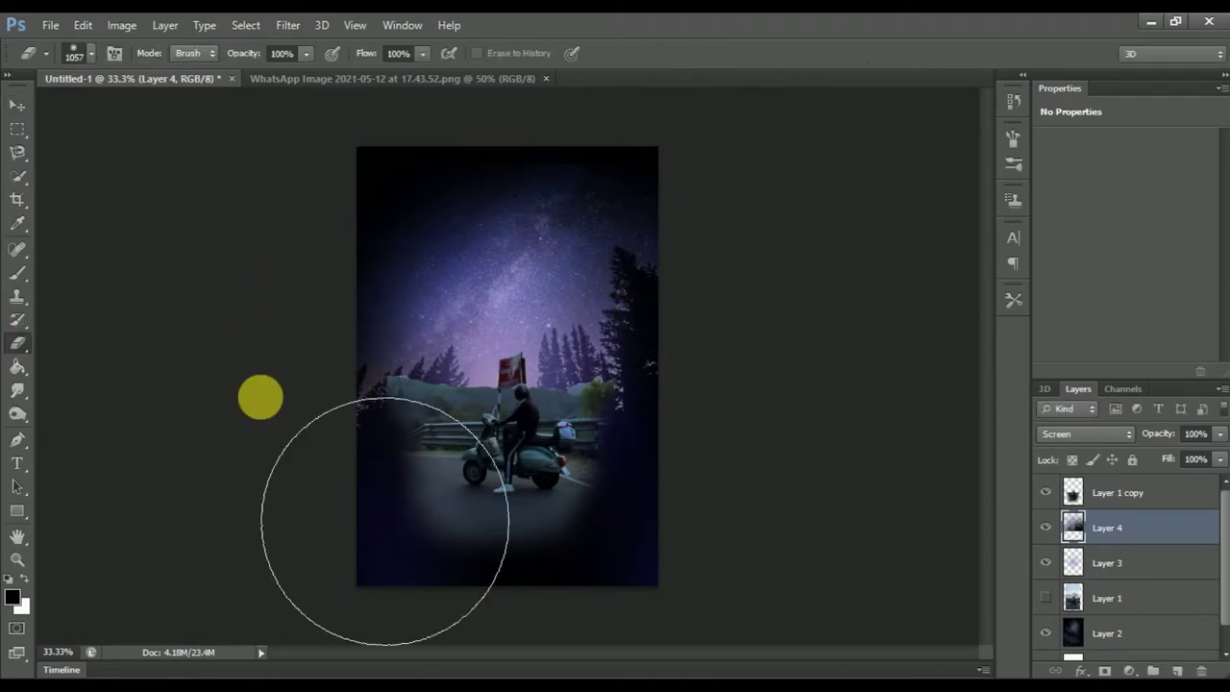
Step: Pick a dark blue and paint it onto the background Layer 2
click(1104, 633)
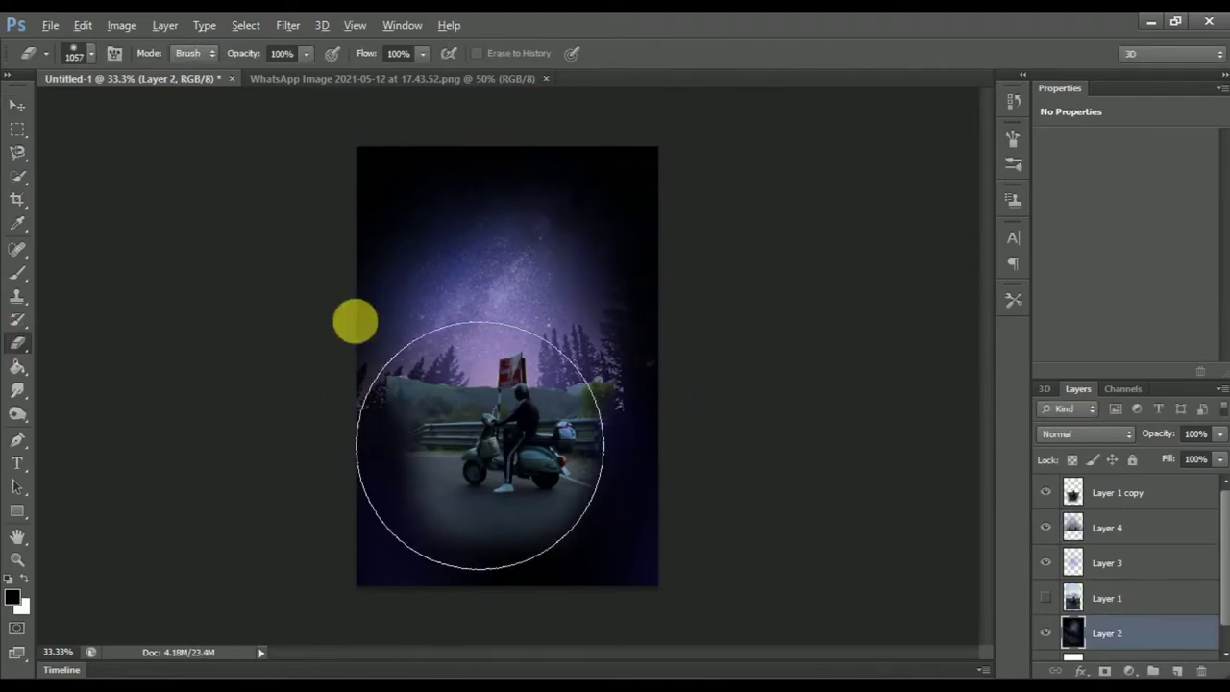
click(11, 597)
click(780, 342)
click(982, 165)
key(b)
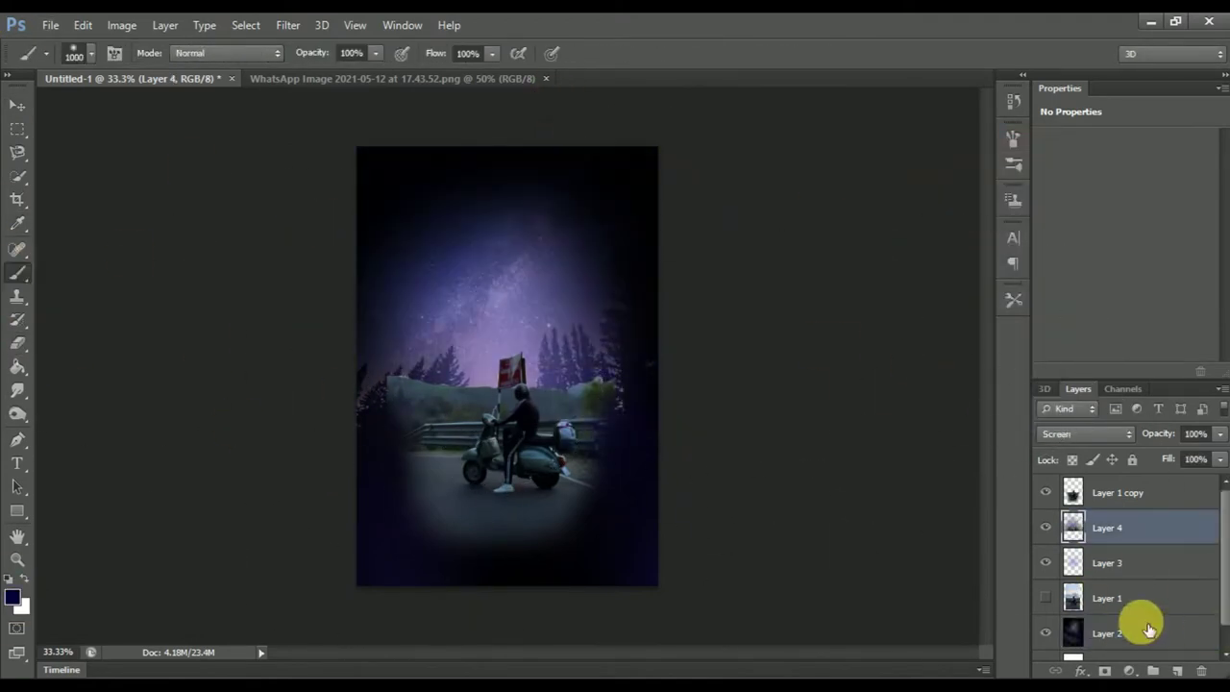
click(1136, 629)
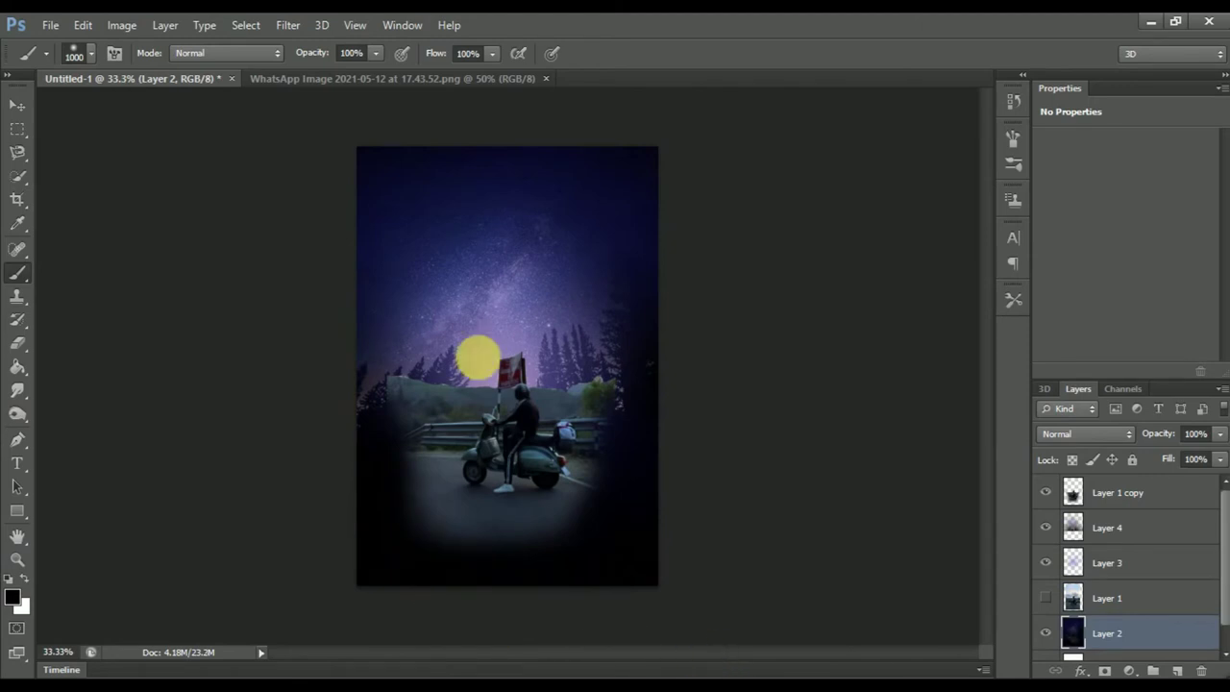
Step: Duplicate the starry-sky layer and apply a Gaussian Blur to it
click(19, 107)
click(231, 55)
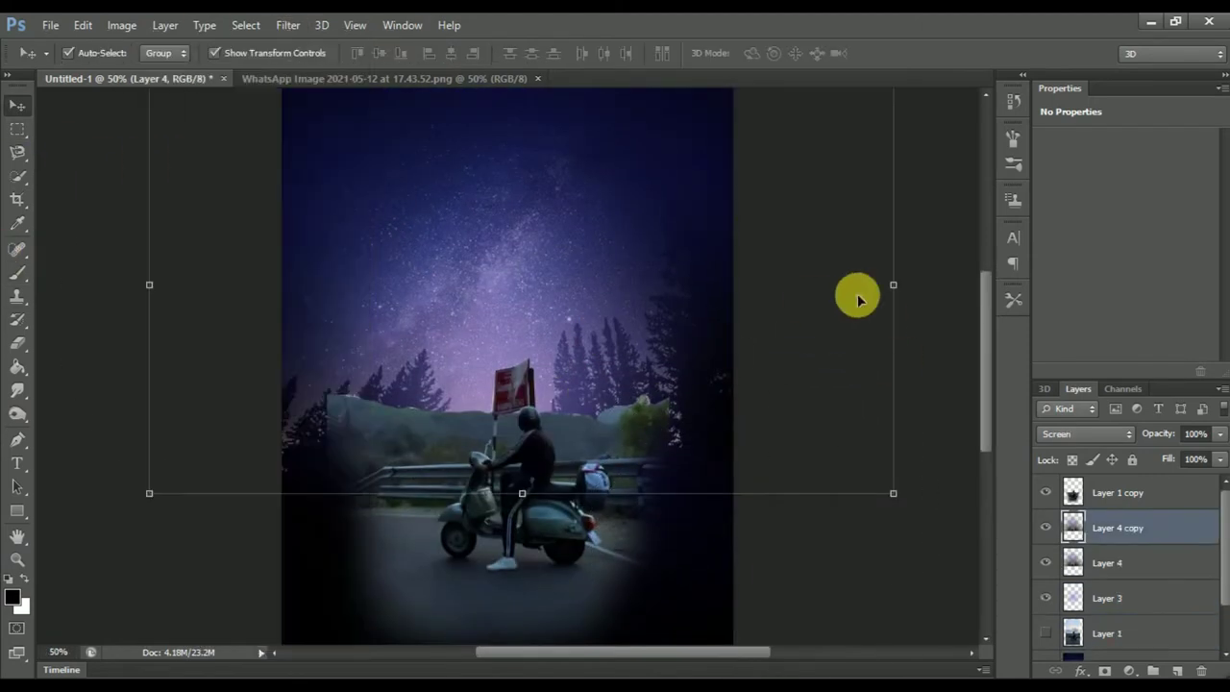
click(576, 341)
click(920, 177)
Step: Erase the tree silhouettes from the original Layer 4 sky
click(1057, 564)
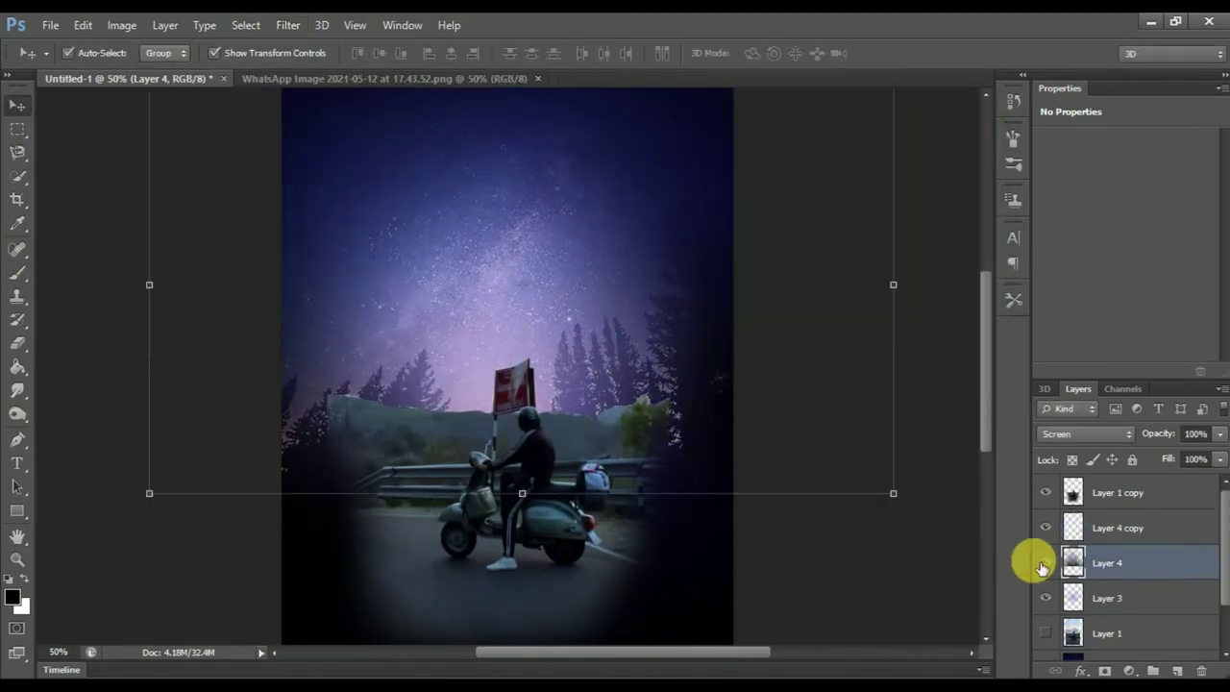
key(e)
drag(288, 447, 677, 456)
scroll(696, 660, down, 3)
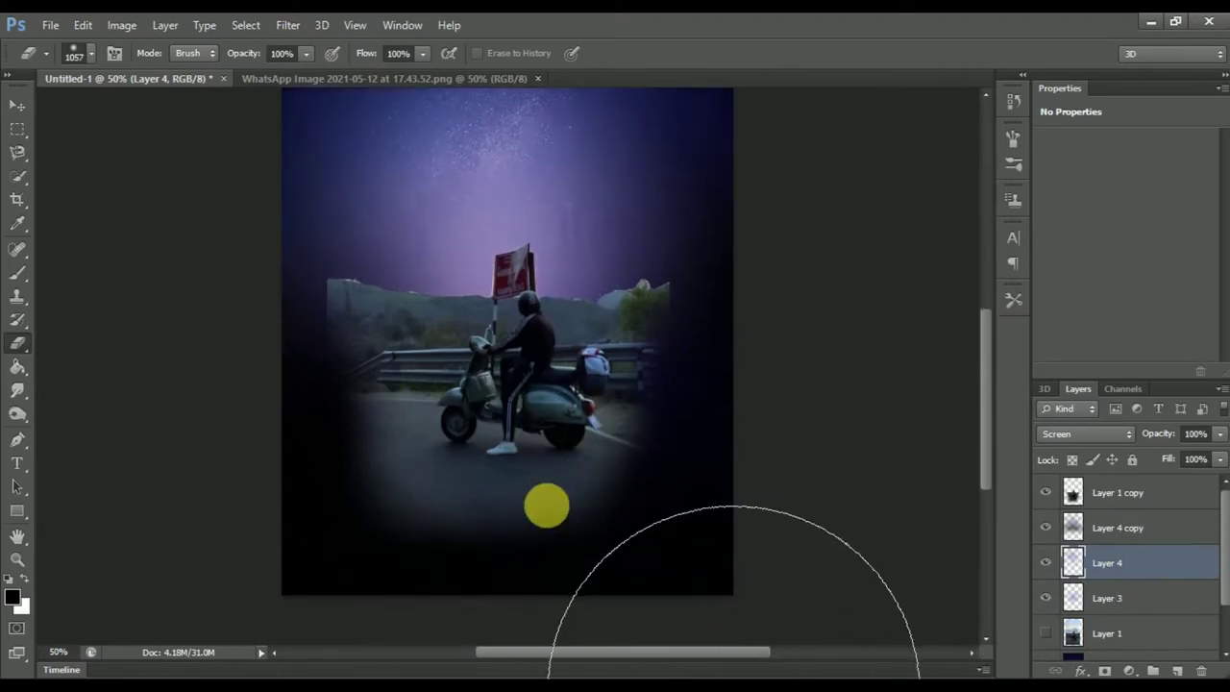
key(ctrl+plus)
key(ctrl+plus)
click(1114, 492)
Step: Burn the trees and hillside at the right edge of Layer 1 copy darker
key(o)
drag(759, 259, 847, 244)
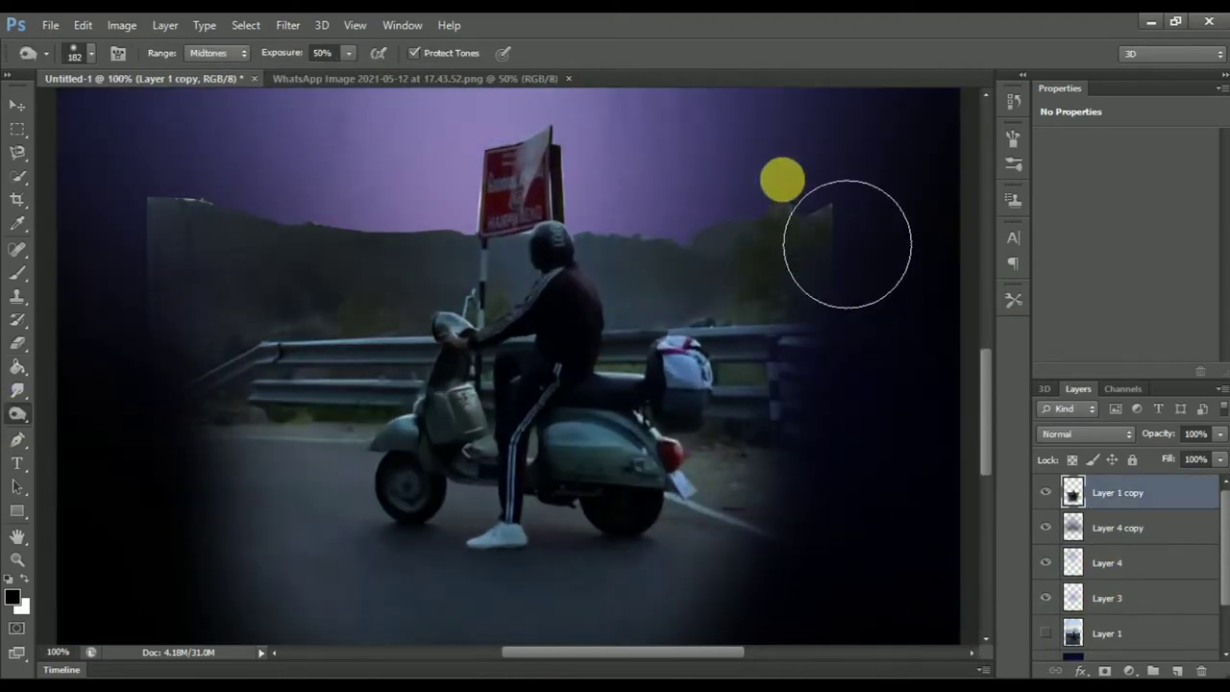
scroll(805, 296, up, 3)
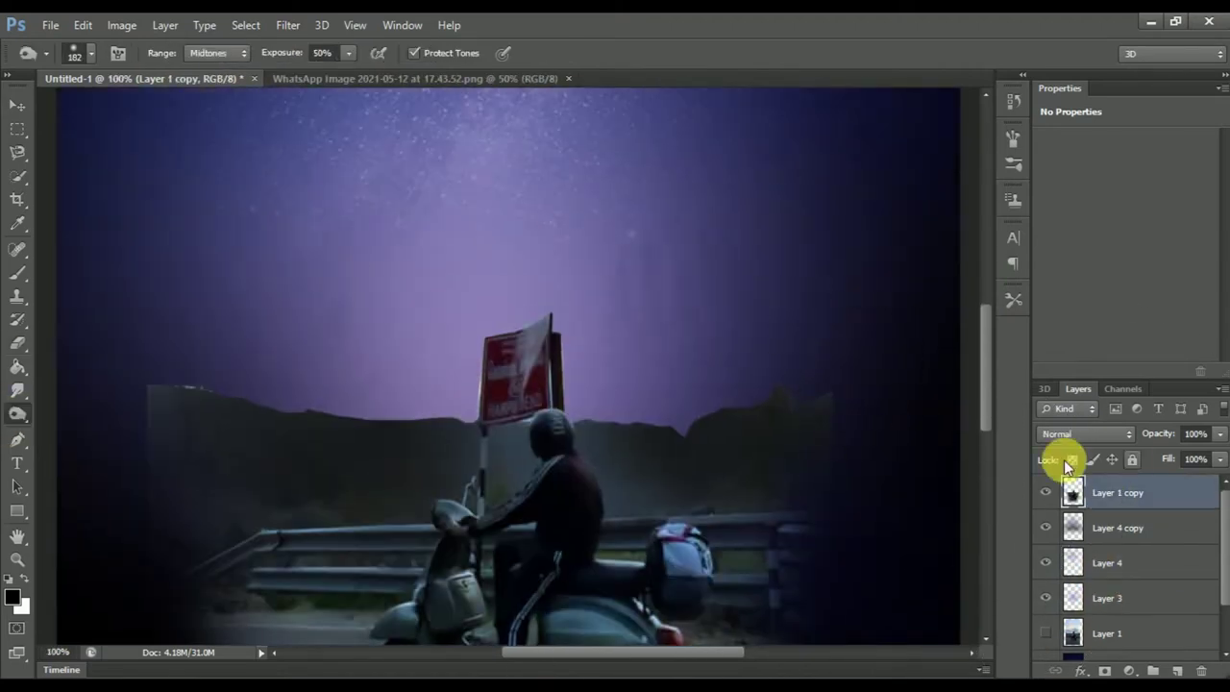
Step: Fill a Magnetic Lasso selection of the hills dark on new Layer 5, softening its edges
click(17, 273)
key(ctrl+shift+alt+n)
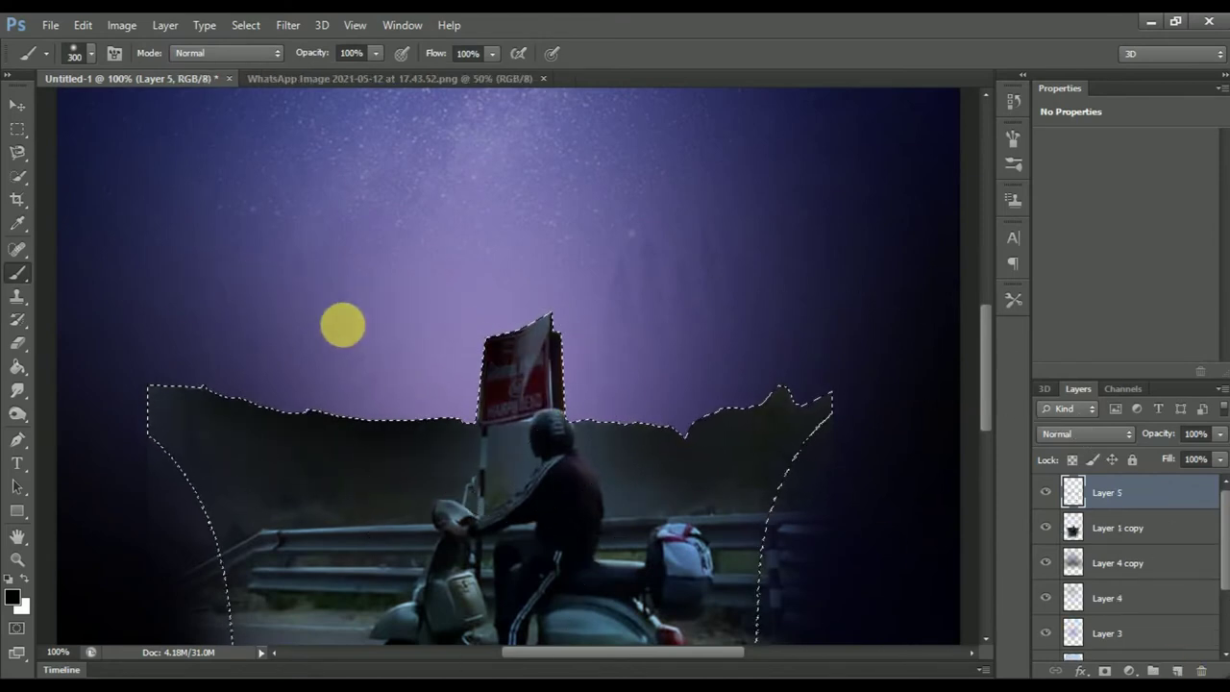
click(17, 152)
key(ctrl+d)
click(18, 343)
right_click(728, 241)
key(Return)
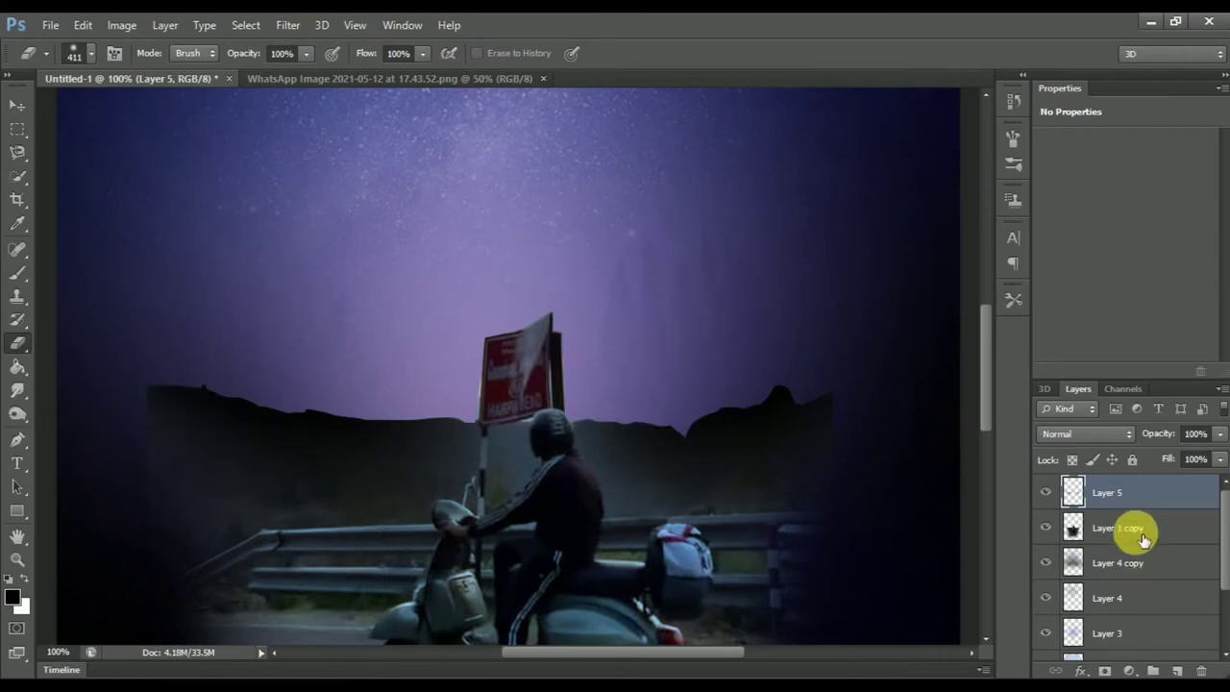
Step: Step through Layer 1 copy, Layer 5 and Layer 3, viewing the whole poster at 50%
click(1134, 527)
key(alt+bracketright)
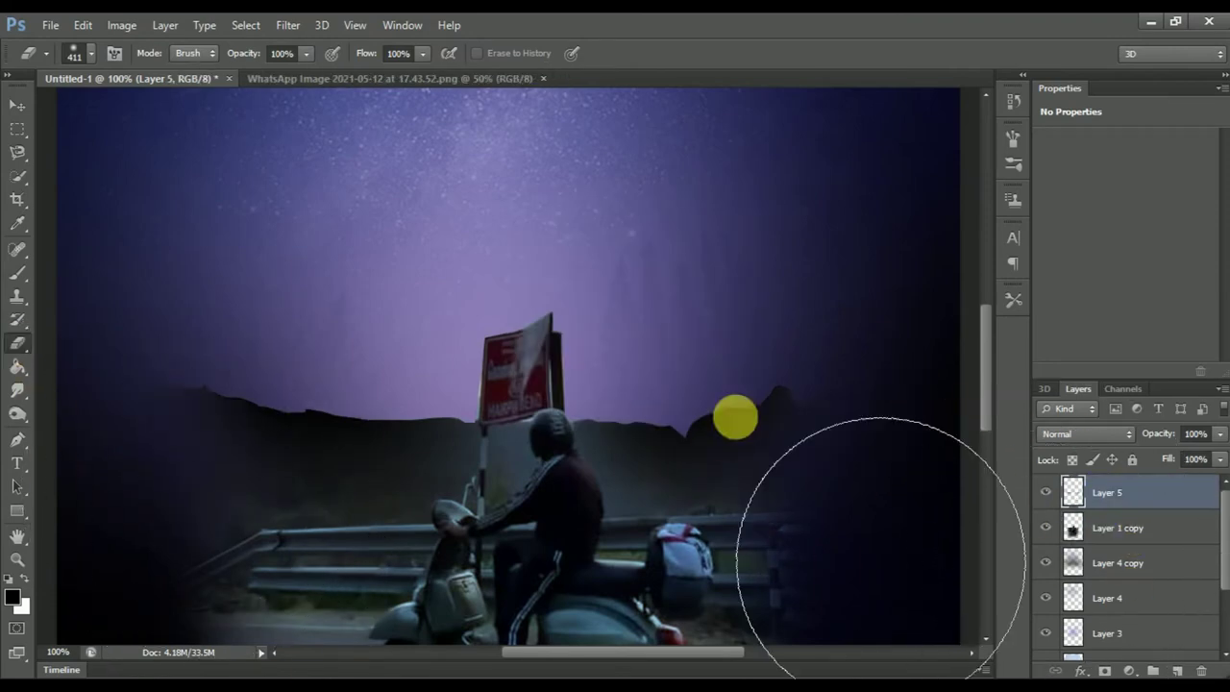
key(ctrl+minus)
key(ctrl+minus)
scroll(1150, 583, down, 3)
key(alt+bracketright)
scroll(1132, 583, up, 1)
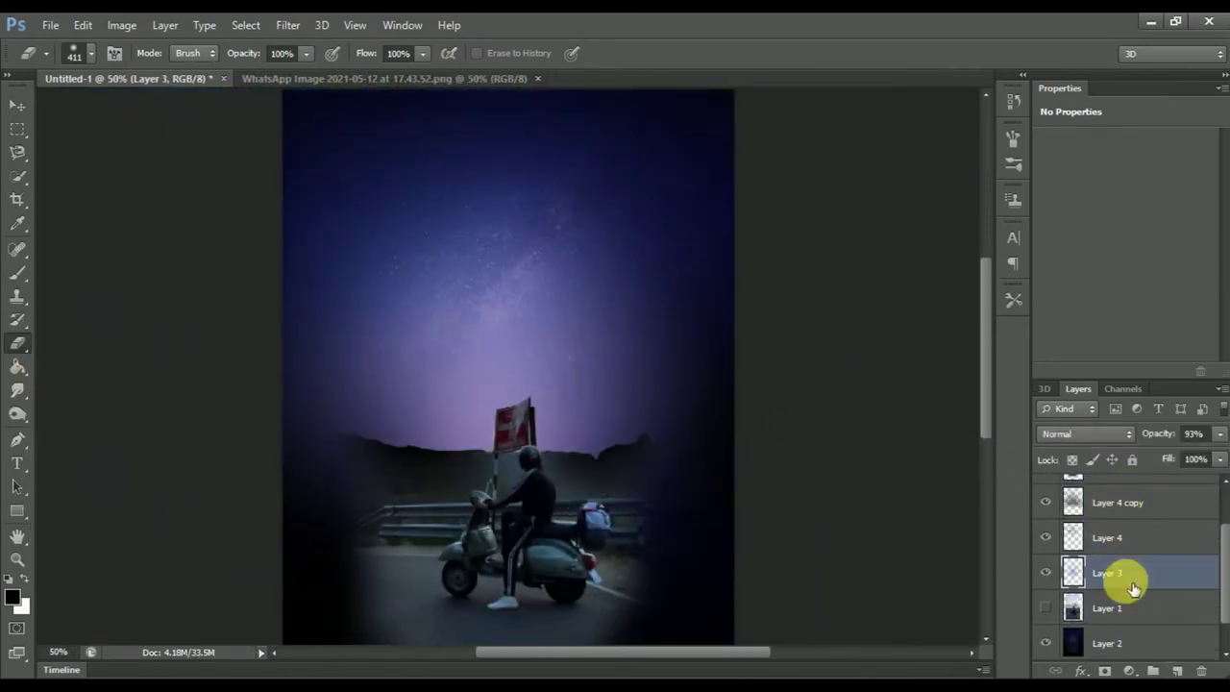
Step: On a new layer, paint a soft yellow glow along the horizon
click(13, 597)
click(738, 186)
click(947, 165)
key(b)
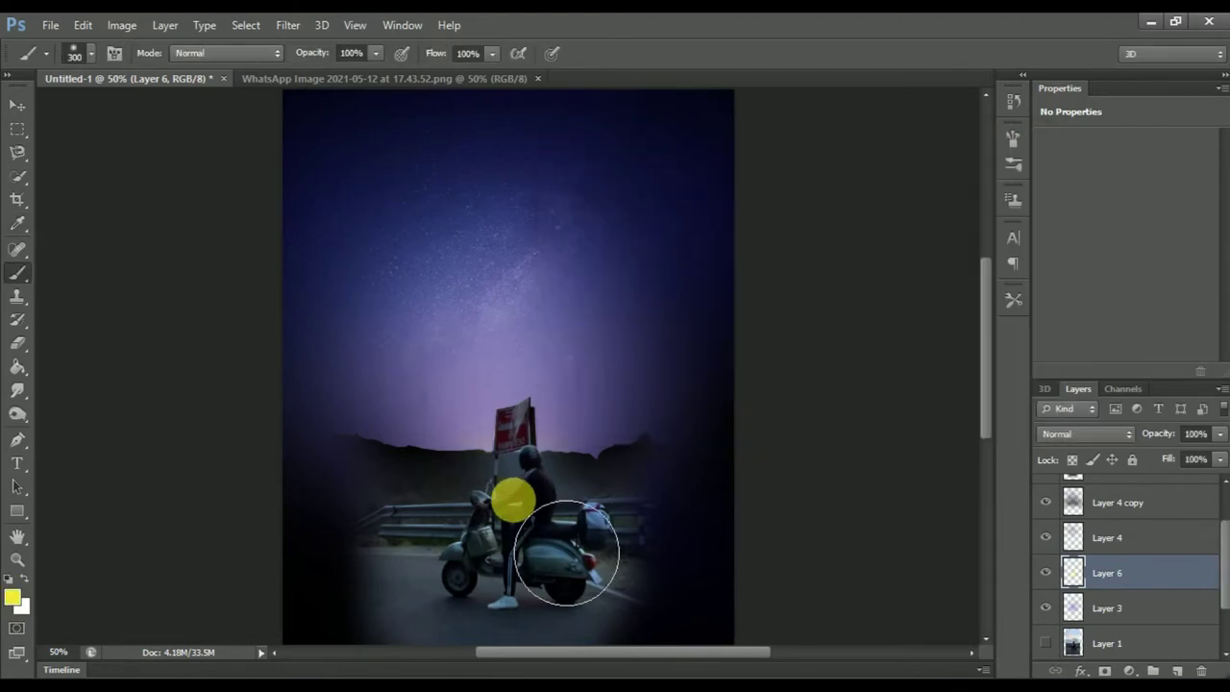
drag(508, 503, 534, 572)
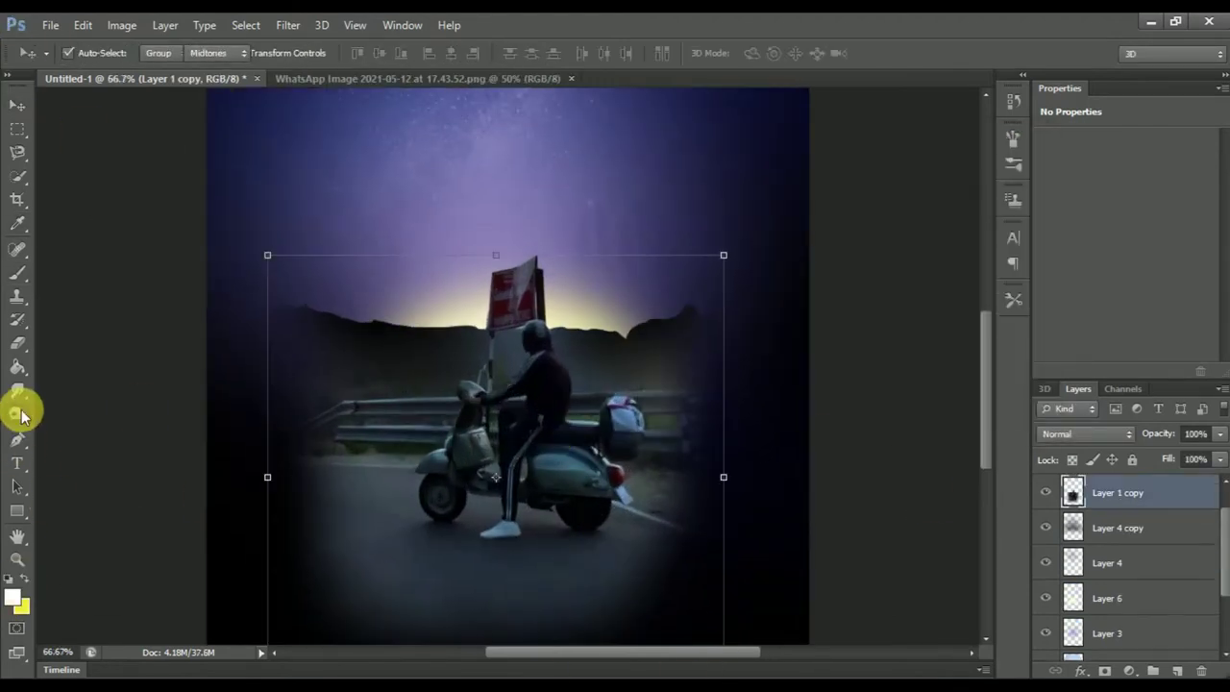
Step: Dodge Layer 1 copy with a size-257 brush to brighten the rider and road
click(17, 413)
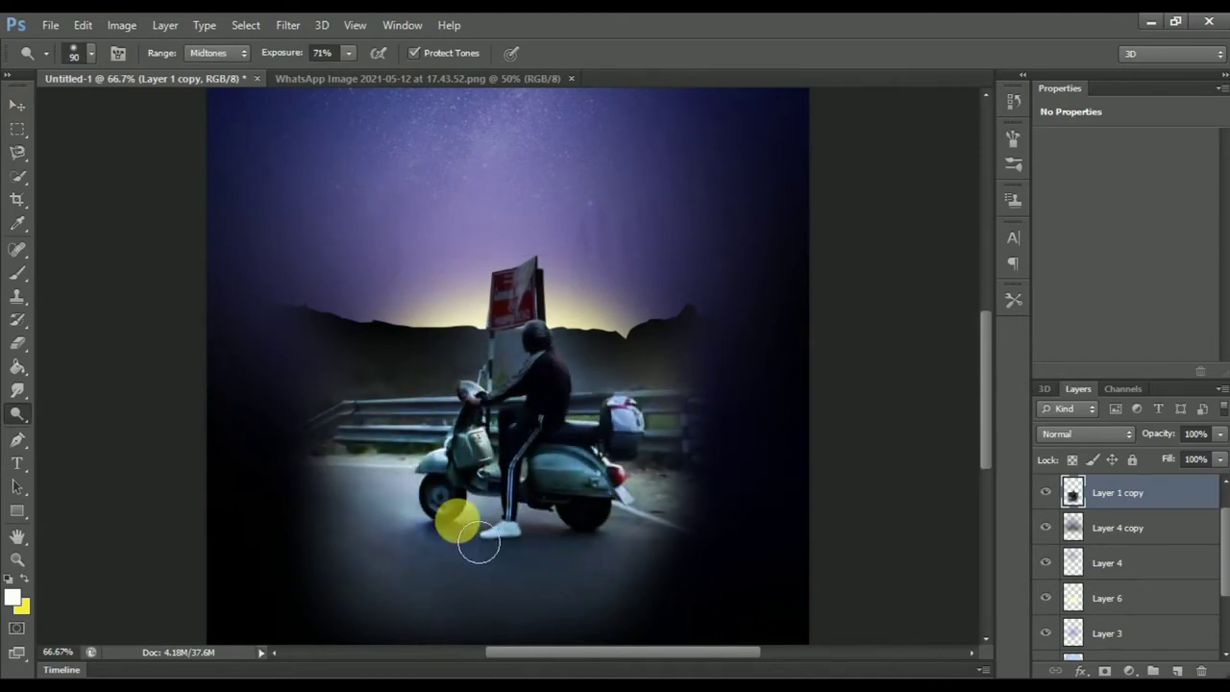
right_click(479, 544)
key(Escape)
scroll(508, 384, down, 2)
scroll(577, 432, down, 2)
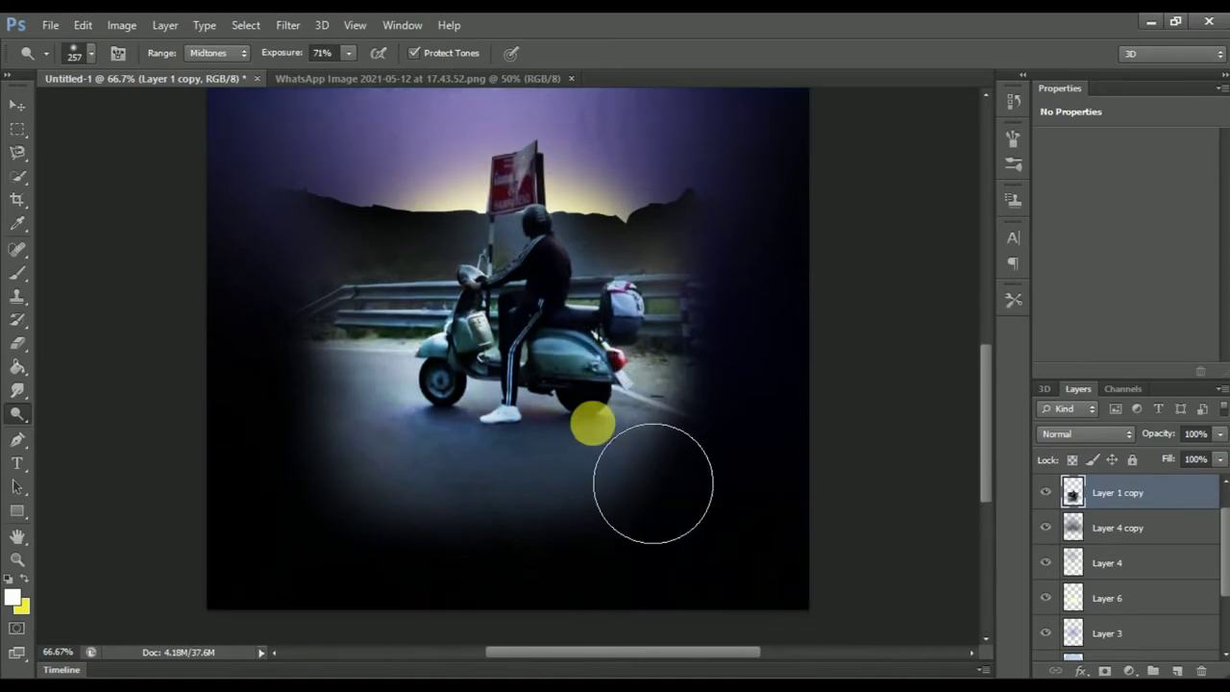
key(ctrl+plus)
key(ctrl+plus)
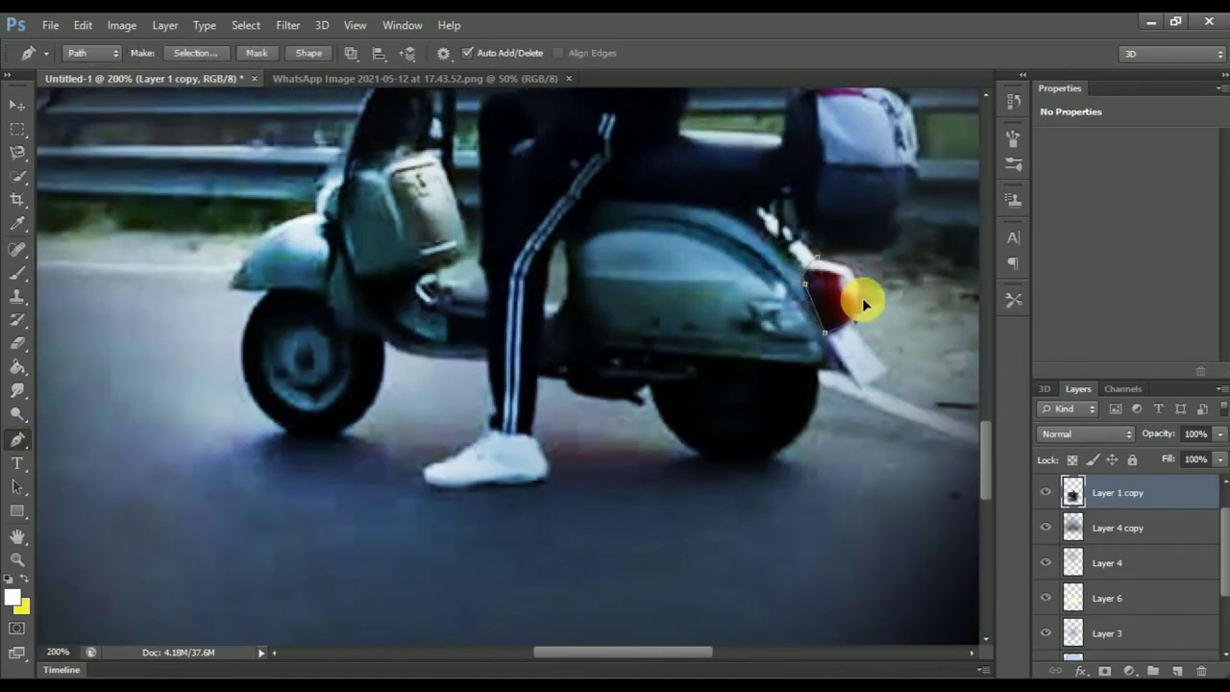
Step: Fill the tail-light selection on a new layer with orange, then yellow
key(ctrl+Return)
click(14, 594)
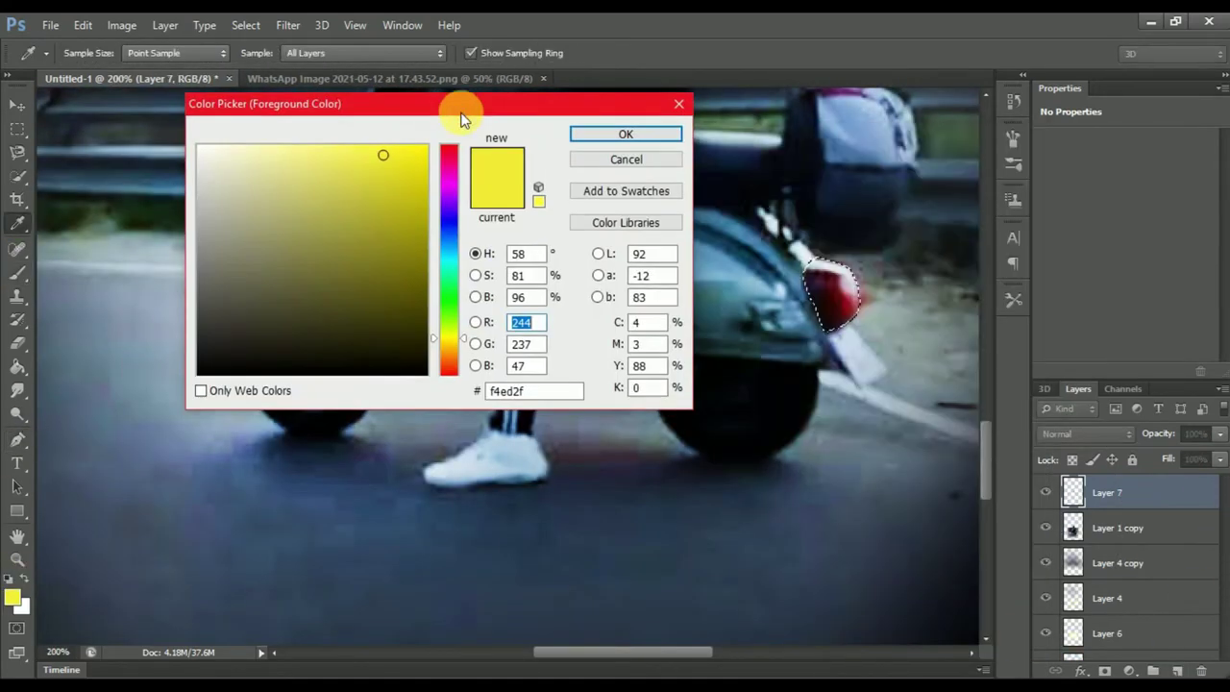
click(447, 355)
click(576, 134)
click(1161, 667)
key(alt+BackSpace)
click(14, 595)
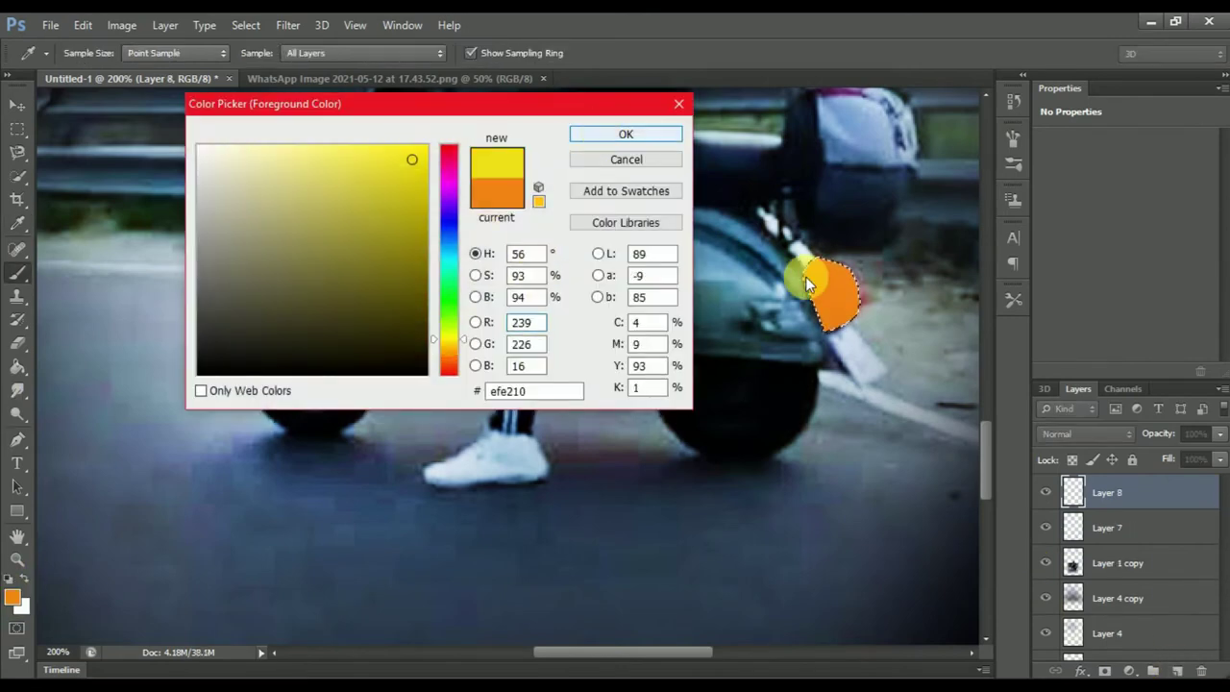
click(624, 135)
key(alt+BackSpace)
key(ctrl+d)
Step: Blur the tail-light glow with Motion Blur distance 36 and Gaussian Blur radius 4.7
click(288, 24)
click(567, 327)
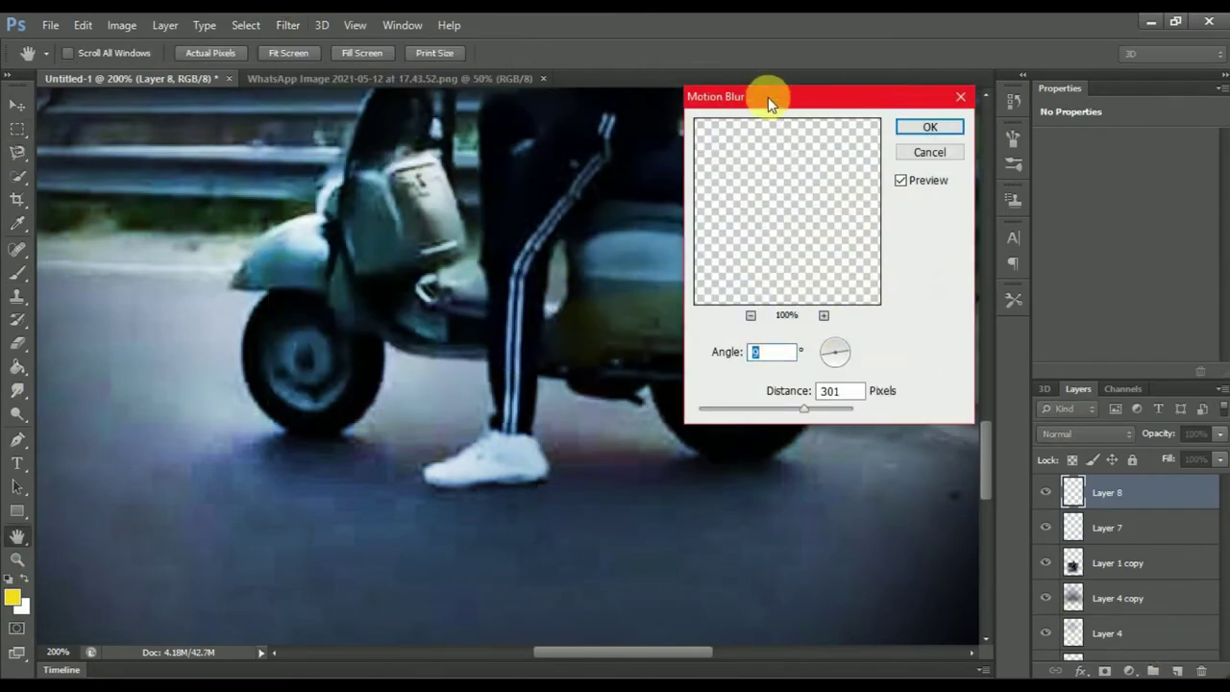
drag(767, 97, 416, 140)
drag(426, 459, 377, 451)
click(579, 171)
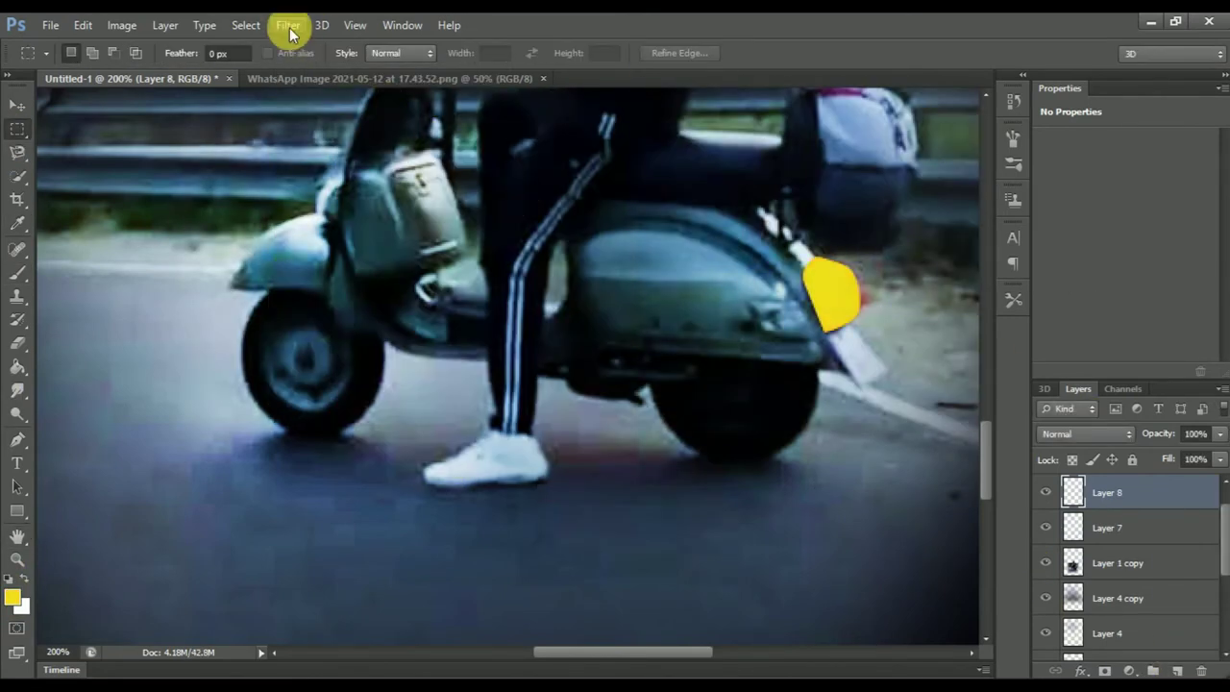
click(287, 25)
click(579, 340)
drag(843, 138, 496, 155)
drag(442, 420, 429, 428)
key(Return)
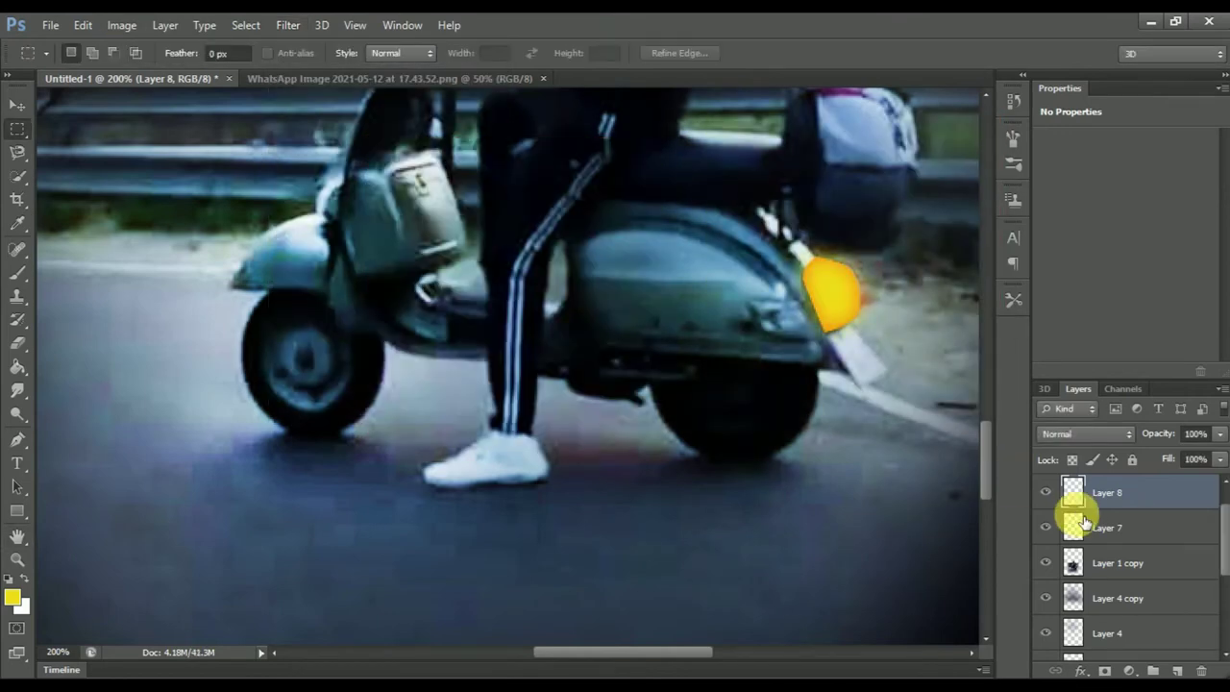
Step: Erase the yellow glow's upper edge on Layer 7 with a size-33 eraser
click(1105, 527)
click(17, 343)
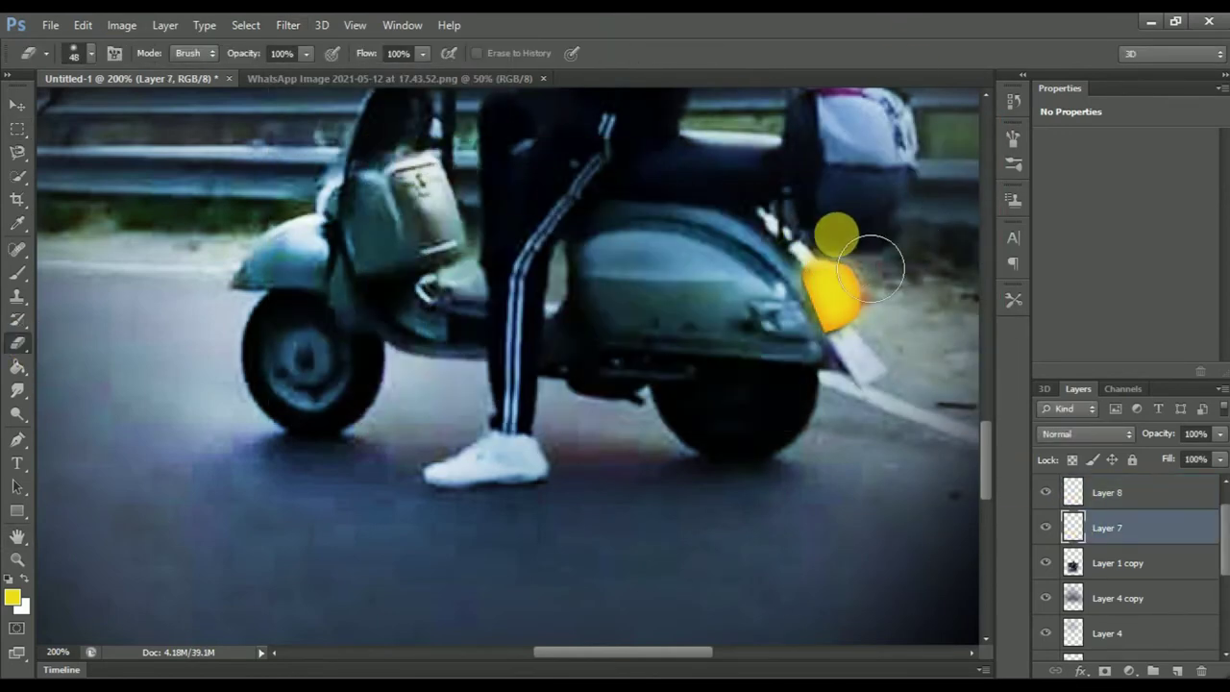
right_click(832, 237)
click(906, 241)
drag(305, 52, 252, 77)
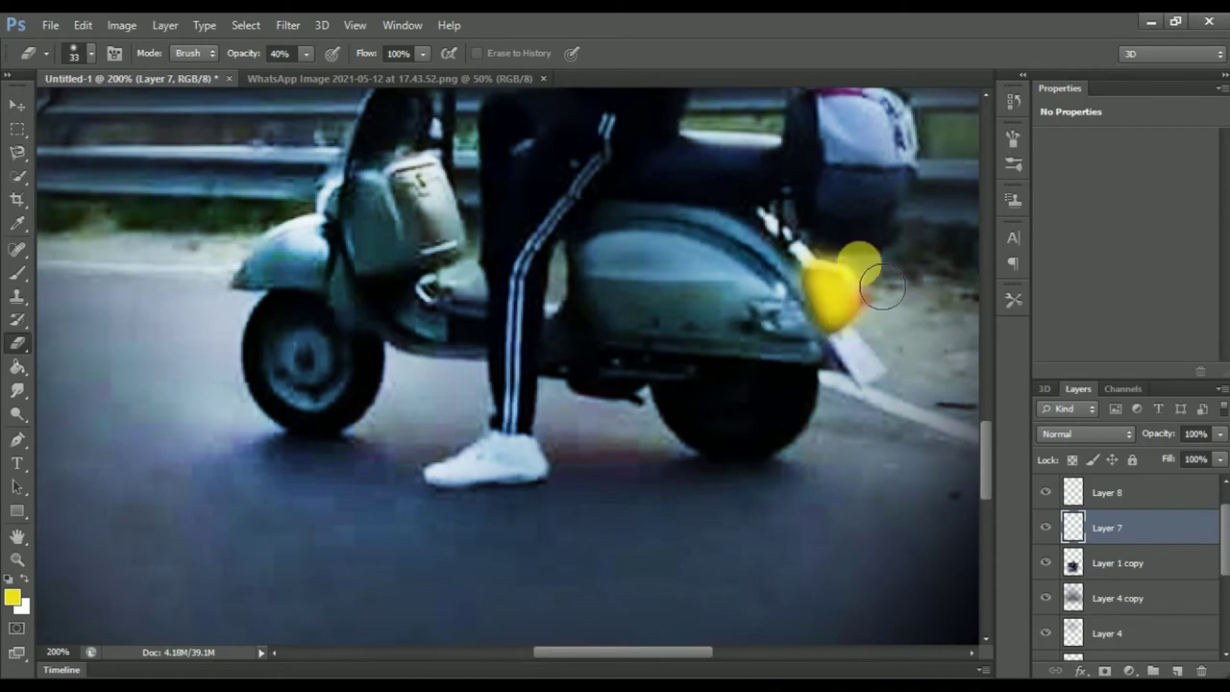
drag(882, 286, 858, 258)
click(1105, 492)
scroll(357, 288, up, 2)
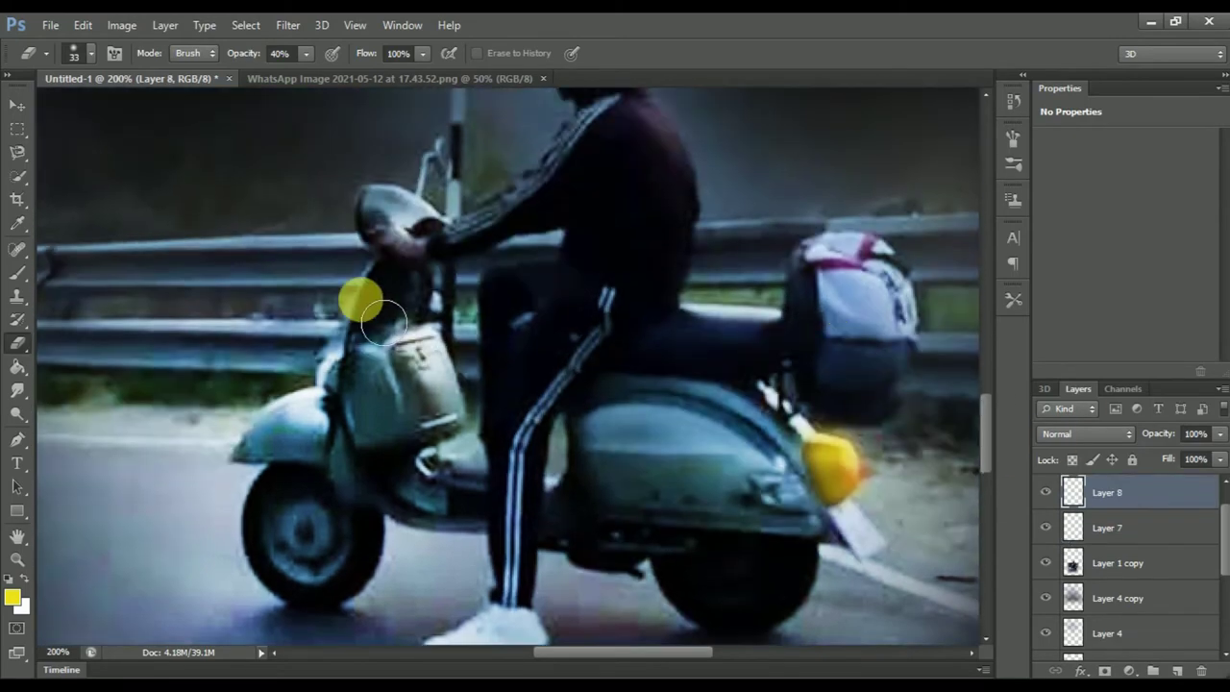
scroll(629, 502, down, 5)
scroll(851, 450, up, 5)
Step: Remove Layer 7 and fill a lasso-drawn headlight beam with yellow on a new layer
shift+click(1130, 538)
key(ctrl+e)
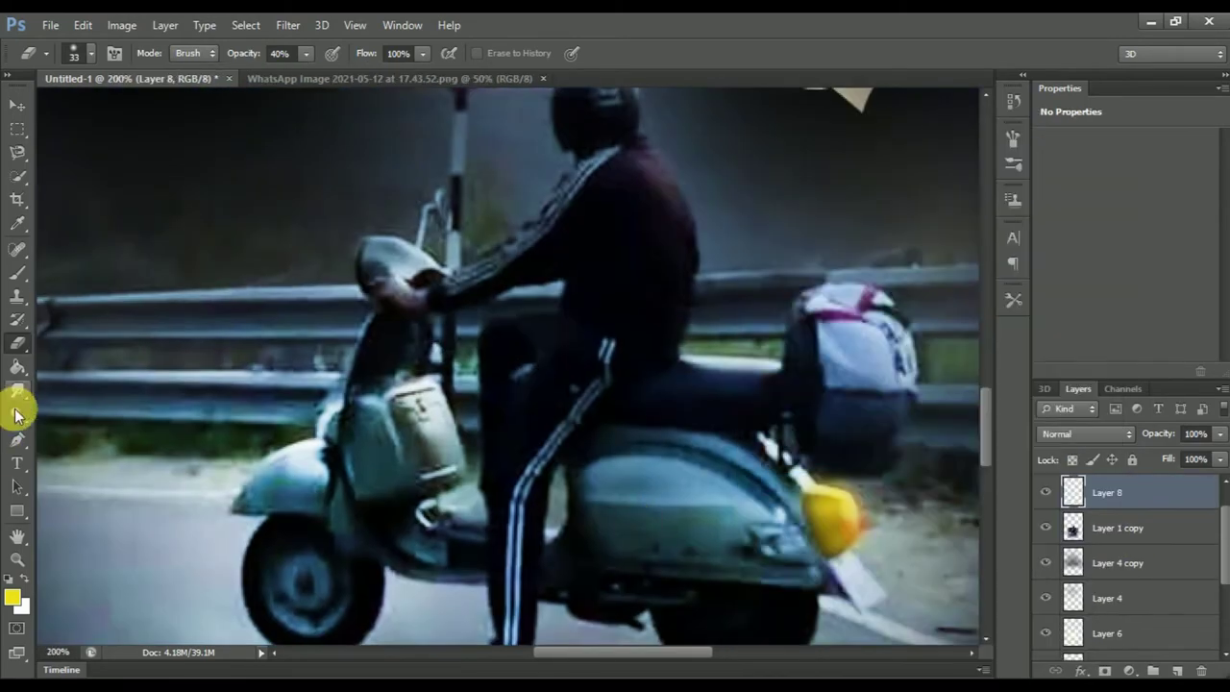
click(29, 156)
drag(634, 651, 558, 652)
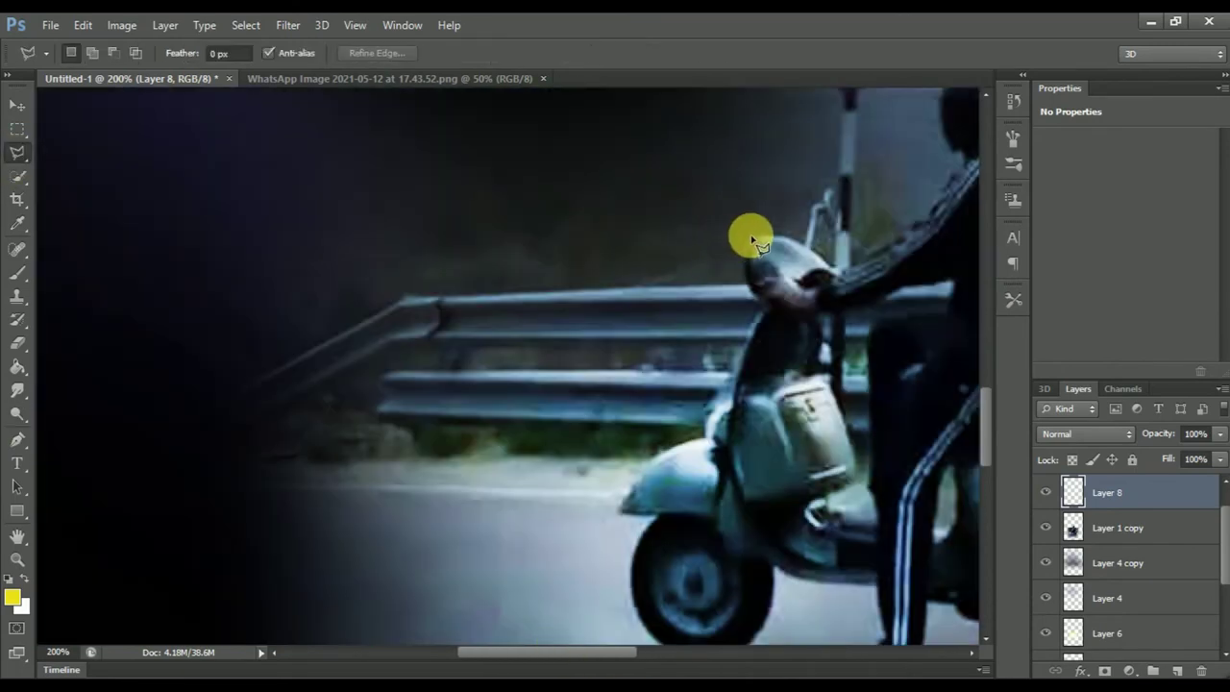
click(1197, 675)
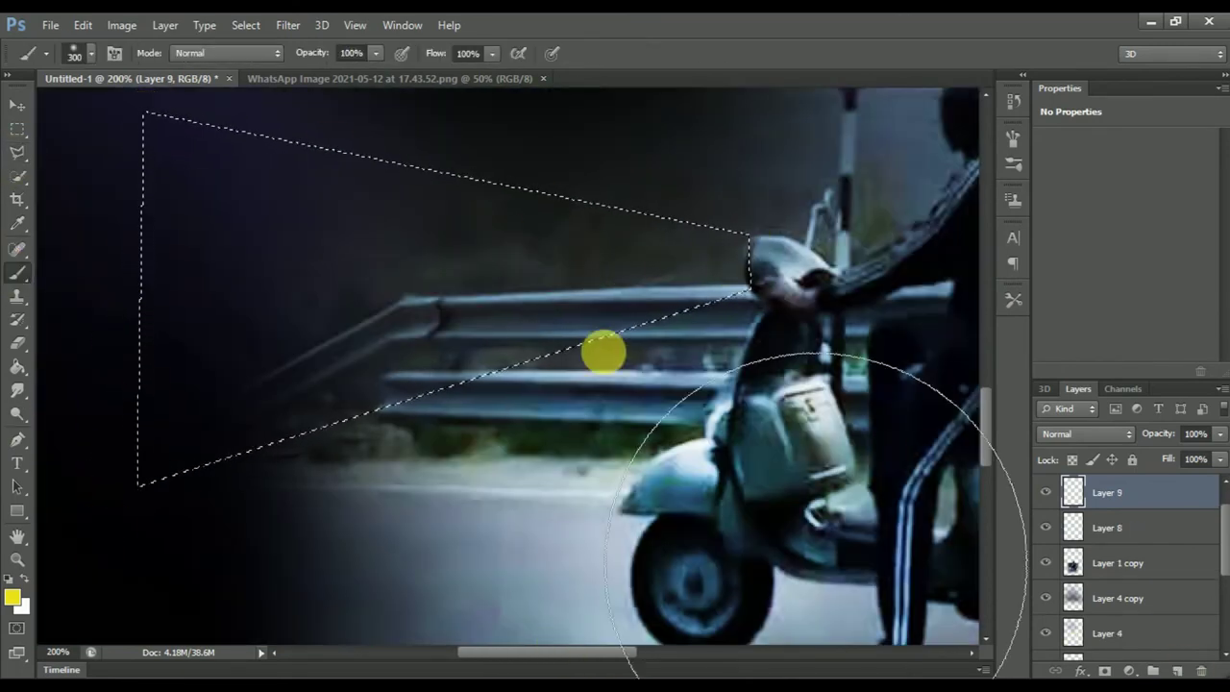
key(alt+BackSpace)
key(ctrl+d)
Step: Set the yellow beam to 58% opacity and soften it with Gaussian Blur
drag(1219, 433, 1181, 453)
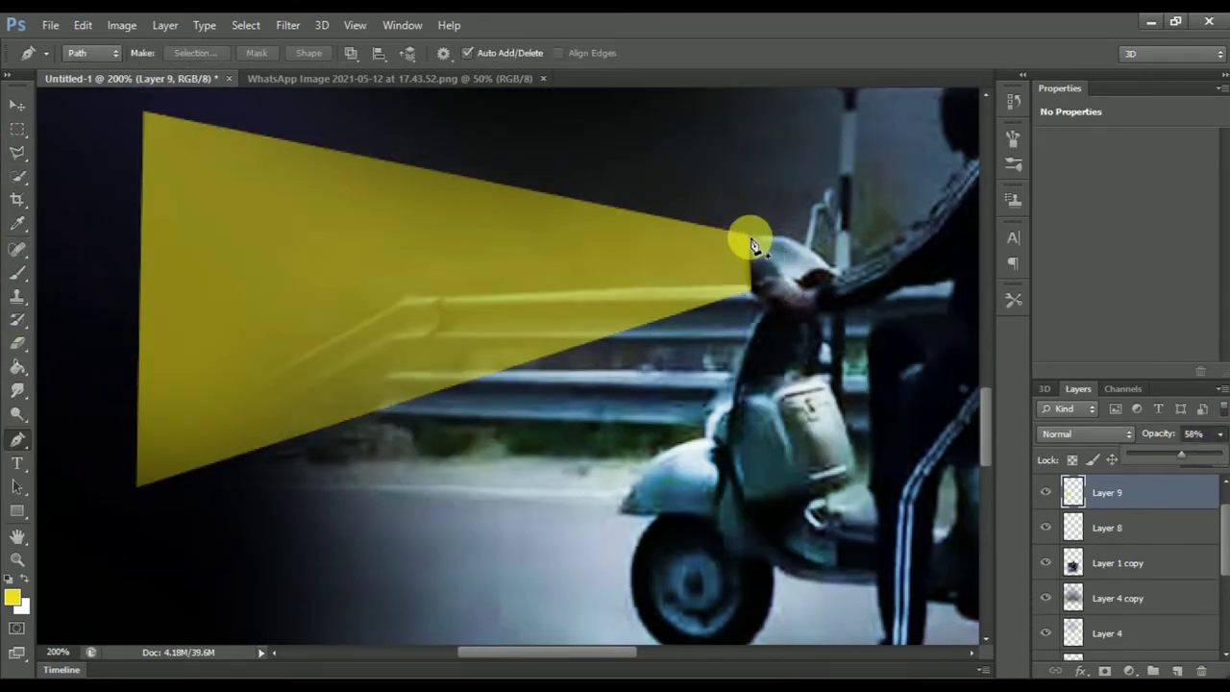
click(824, 351)
key(Return)
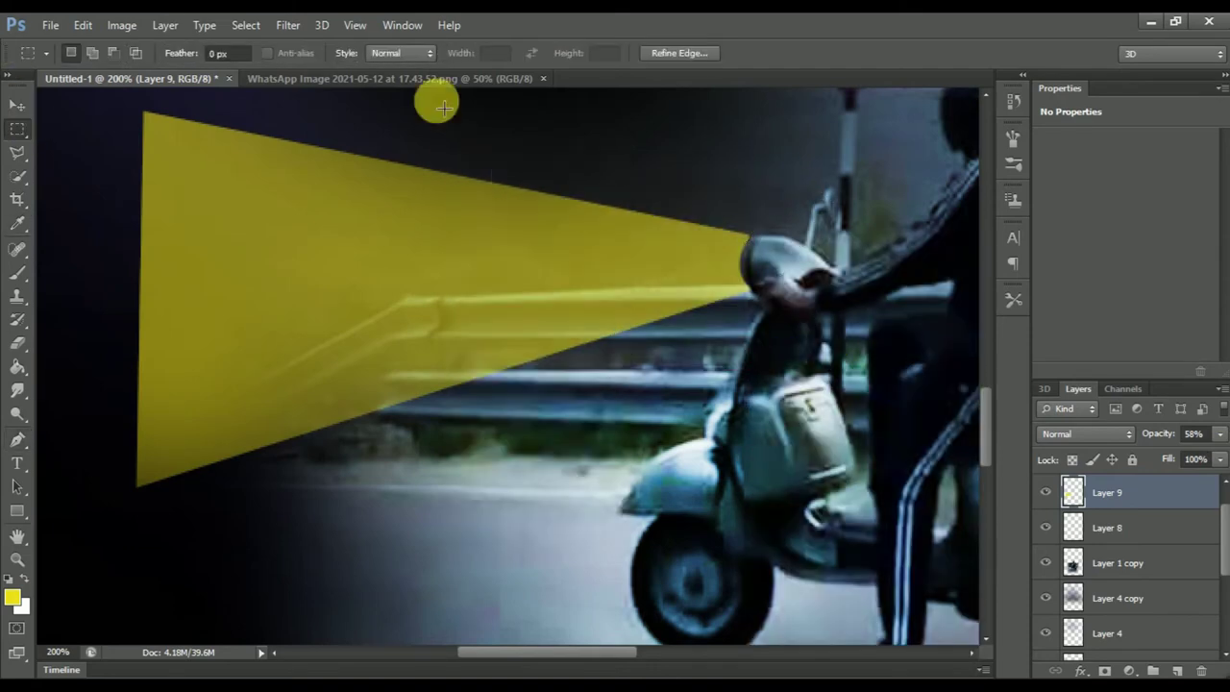
click(287, 25)
click(564, 333)
click(613, 179)
Step: Erase the beam's left end to fade it, then zoom in on the red sign
click(17, 343)
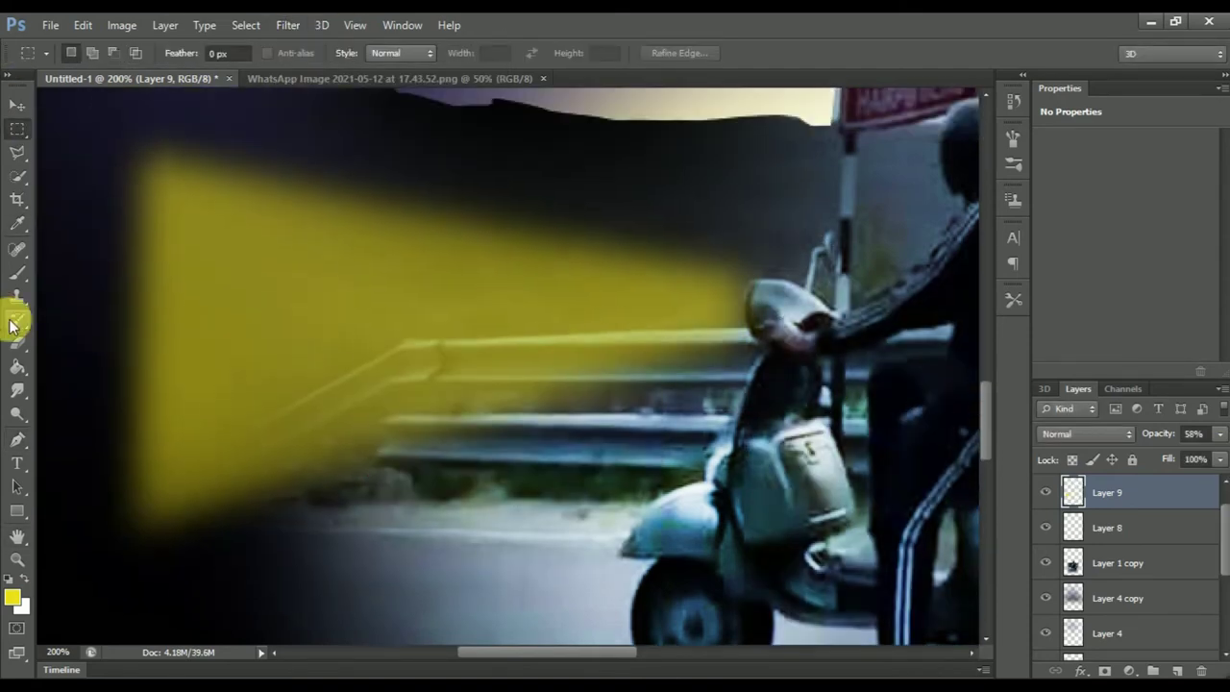
key(ctrl+minus)
key(ctrl+minus)
key(ctrl+plus)
right_click(470, 317)
key(Return)
mouse_move(398, 425)
mouse_down()
mouse_move(384, 563)
mouse_move(365, 384)
mouse_move(429, 321)
mouse_up()
scroll(906, 508, up, 3)
scroll(889, 346, down, 4)
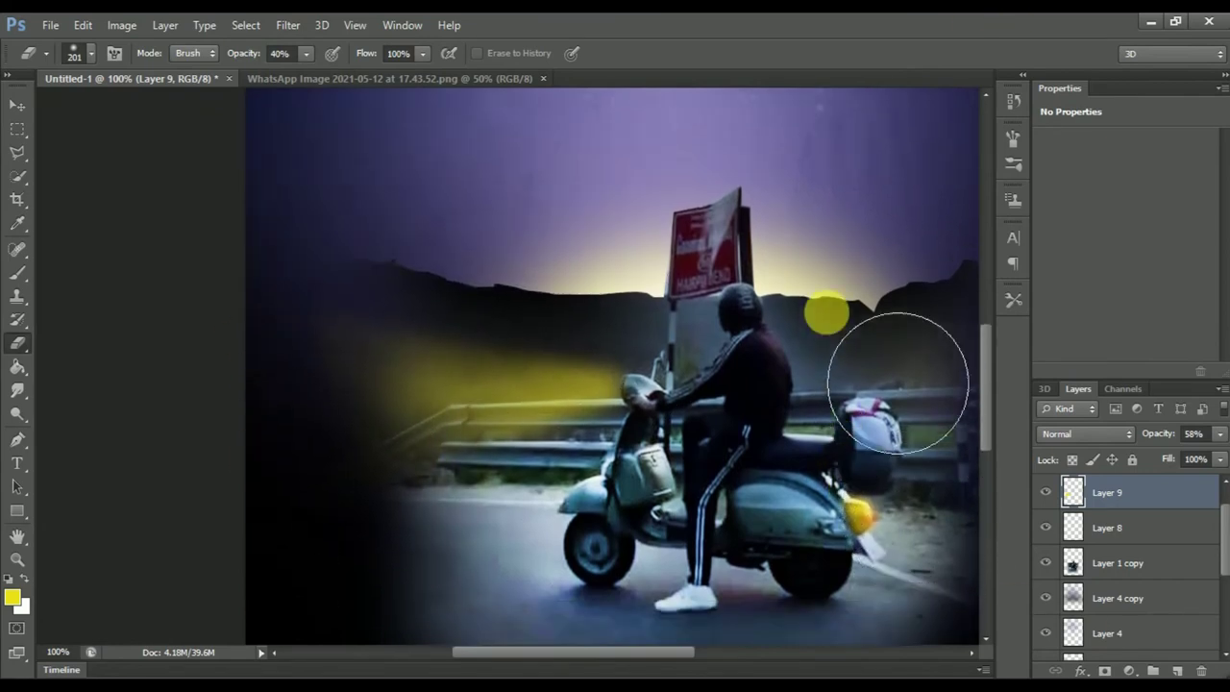
scroll(834, 438, down, 2)
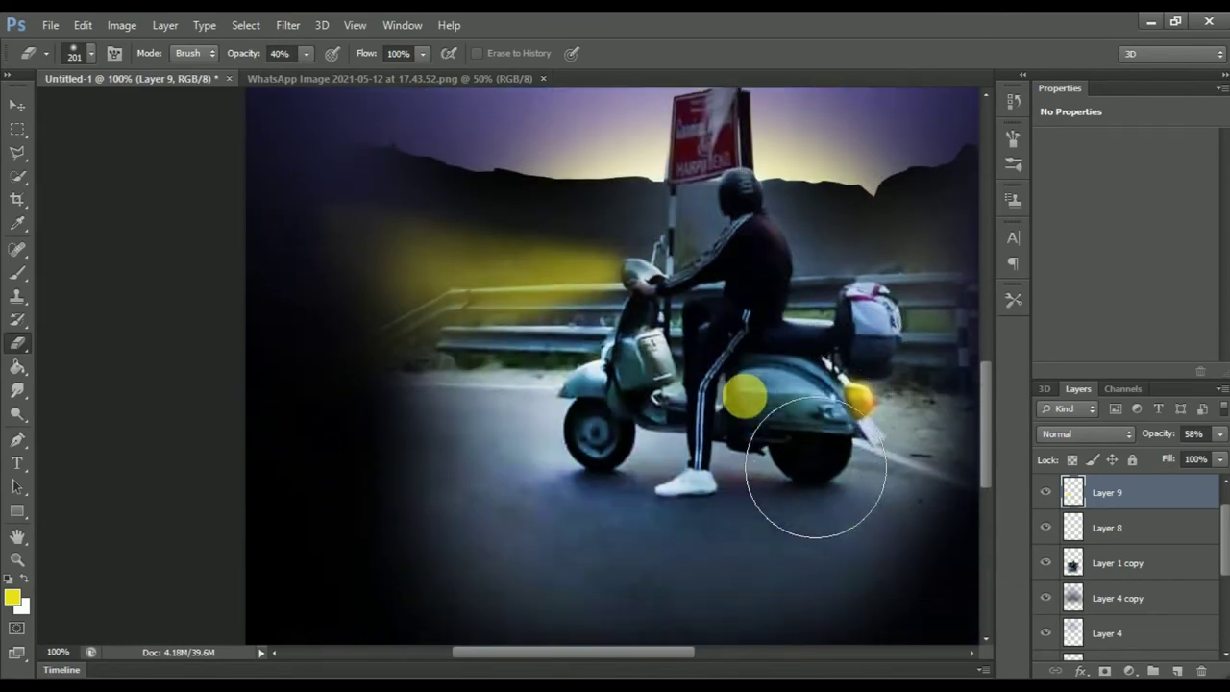
scroll(823, 467, up, 3)
key(ctrl+plus)
key(b)
right_click(474, 334)
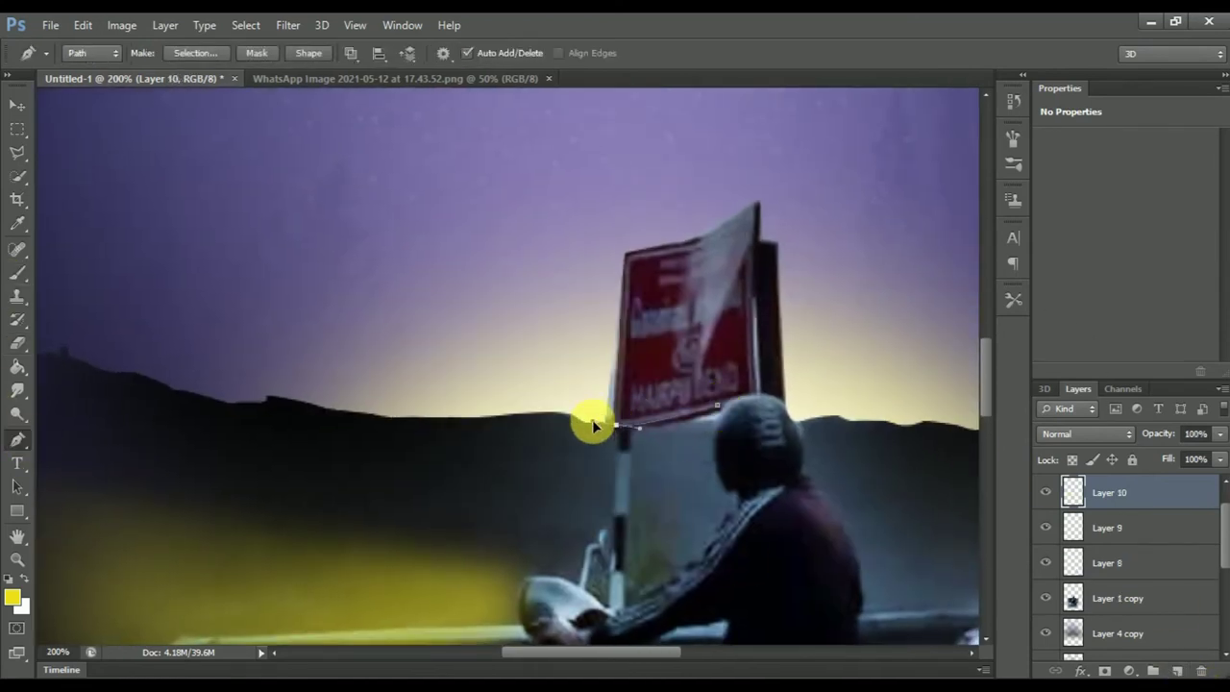
Step: Stroke the red sign's path with a yellow brush outline
key(Return)
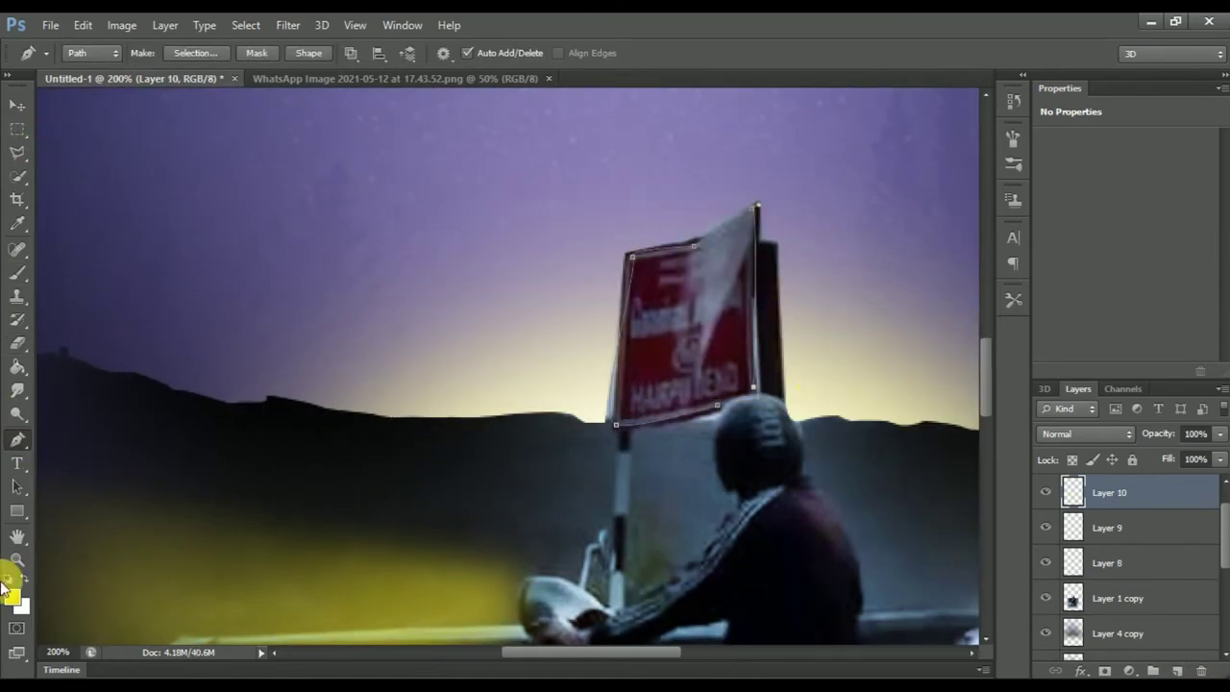
click(9, 592)
click(629, 131)
right_click(708, 266)
click(747, 389)
click(18, 104)
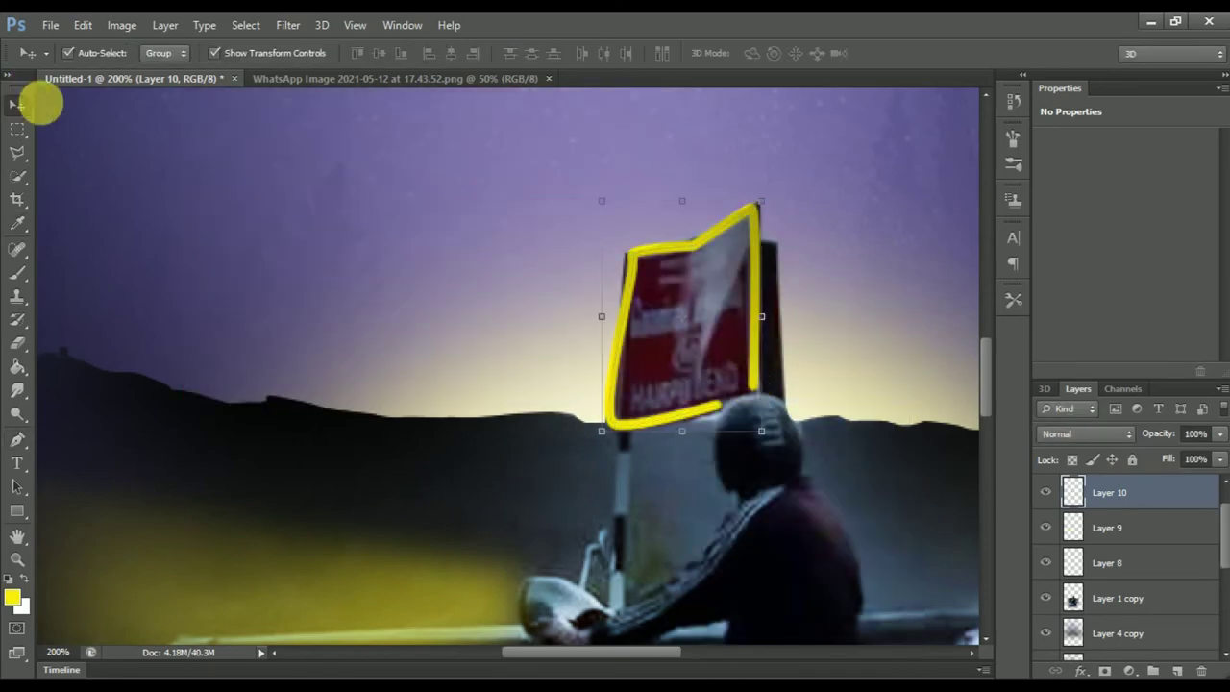
click(17, 342)
right_click(365, 178)
key(Escape)
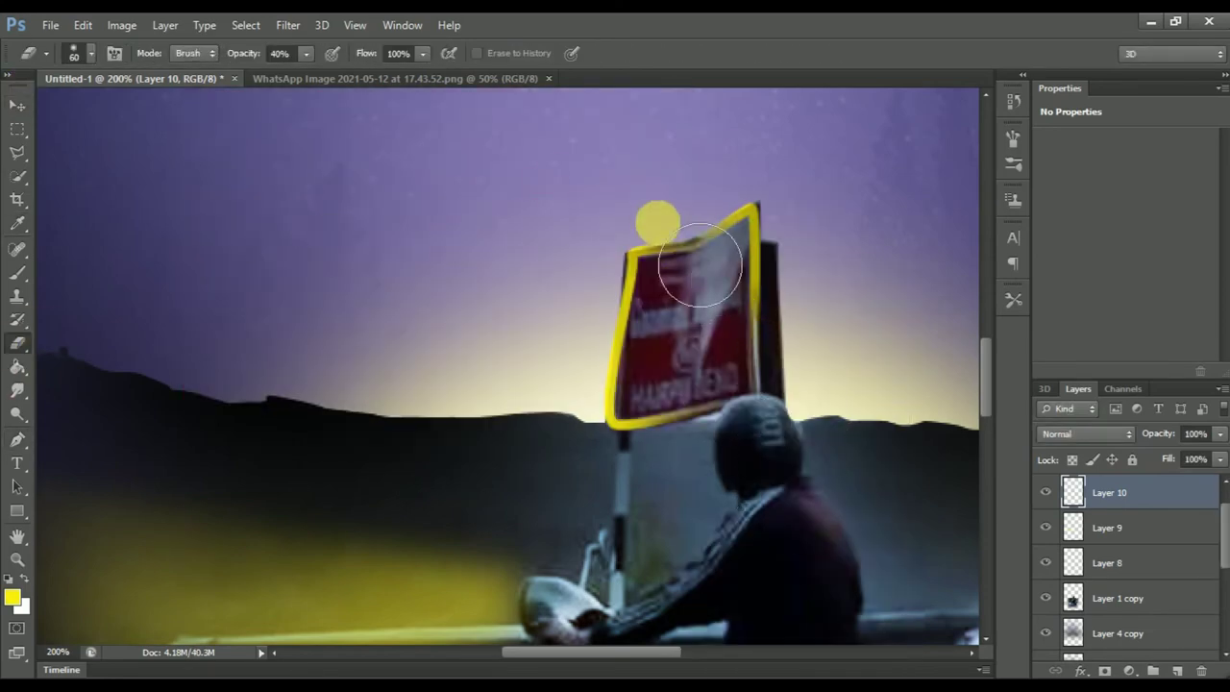
Step: Duplicate the outline layer, Gaussian-blur the copy into a glow, and zoom out
key(ctrl+j)
click(287, 25)
click(548, 332)
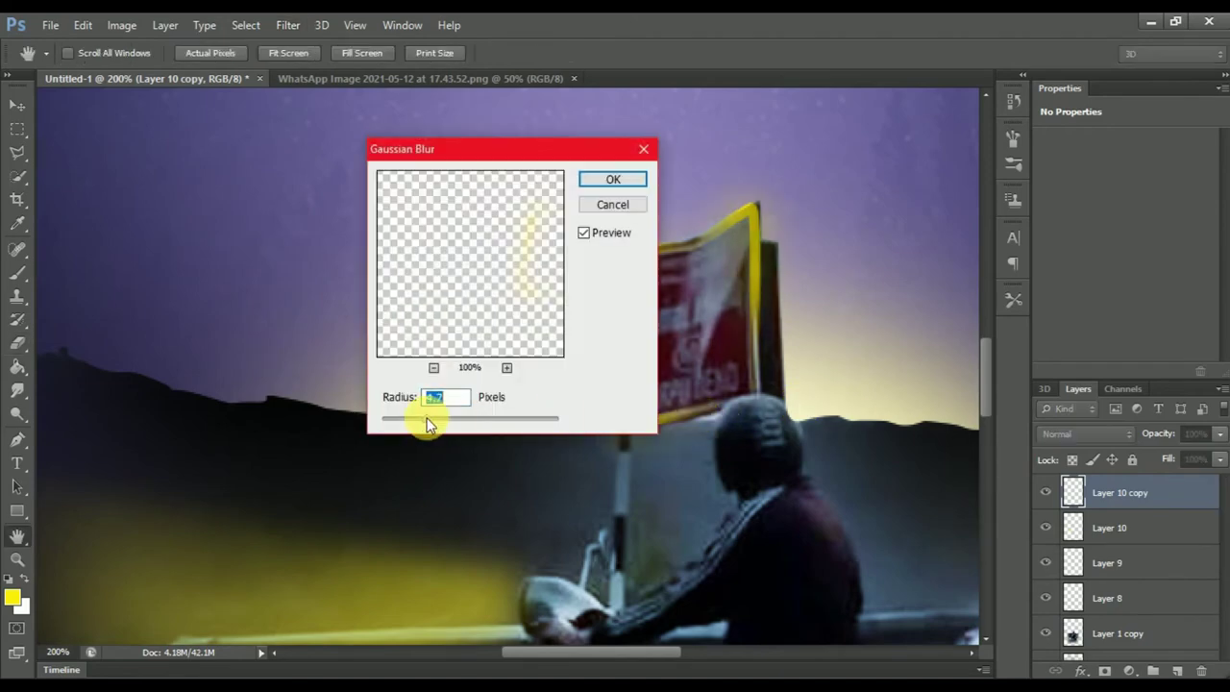
click(625, 176)
key(ctrl+minus)
key(ctrl+minus)
key(ctrl+minus)
key(ctrl+plus)
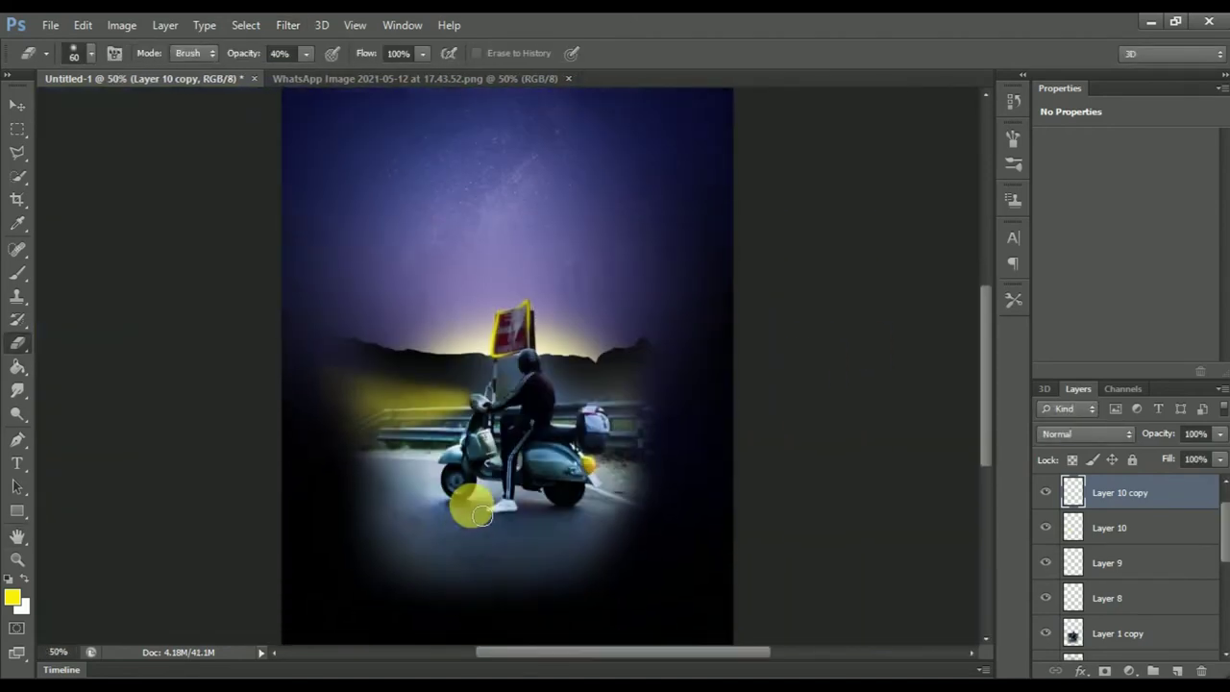
scroll(625, 428, up, 2)
text(STROKES)
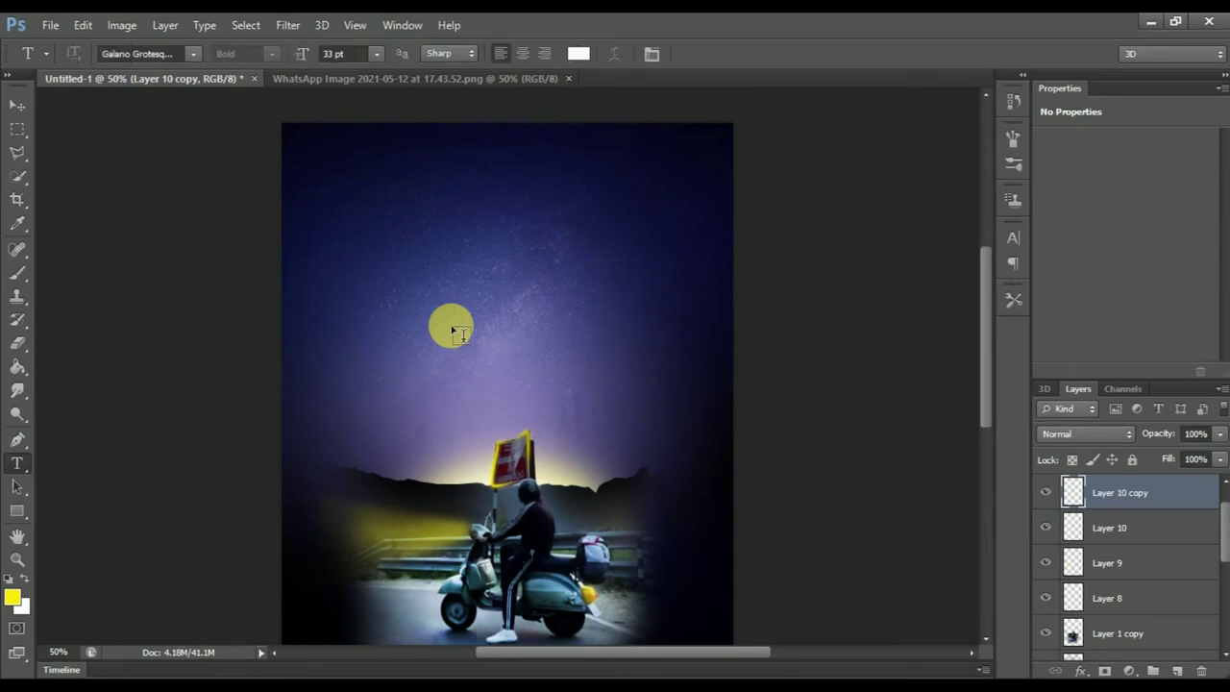
Step: Set the STROKES text to Gobold Lowplus Italic at 133 pt
click(193, 54)
click(289, 431)
text(133)
key(Return)
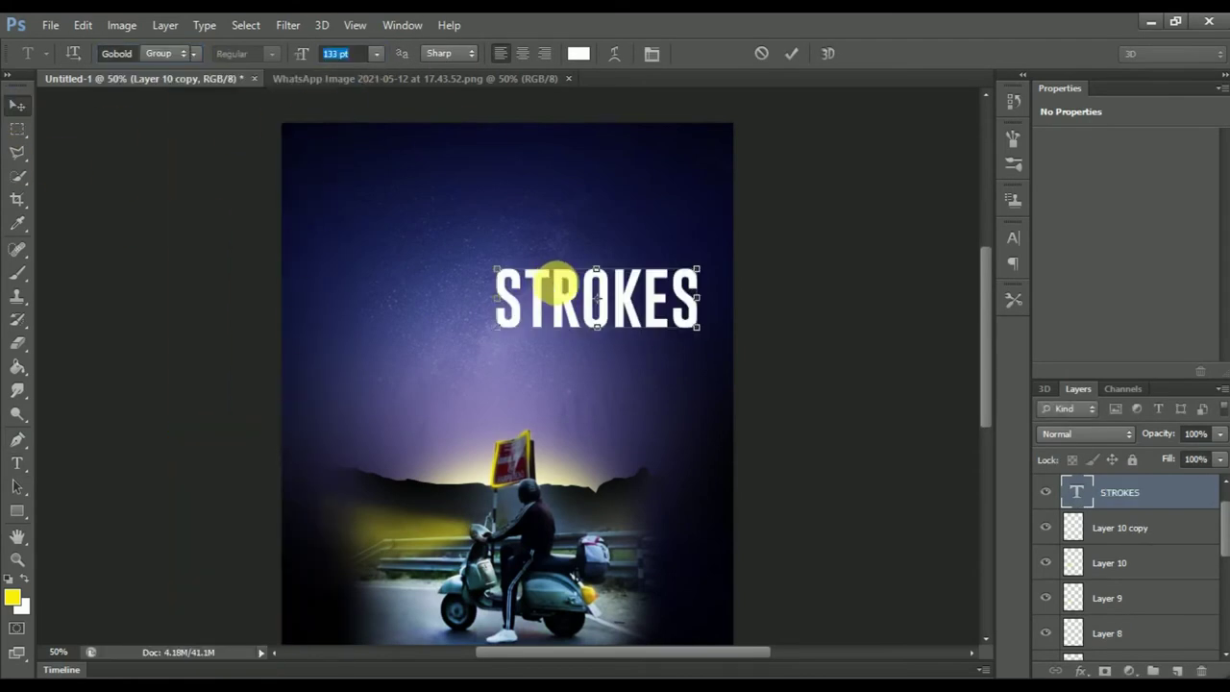
click(17, 103)
click(17, 463)
click(174, 60)
key(Down)
click(193, 54)
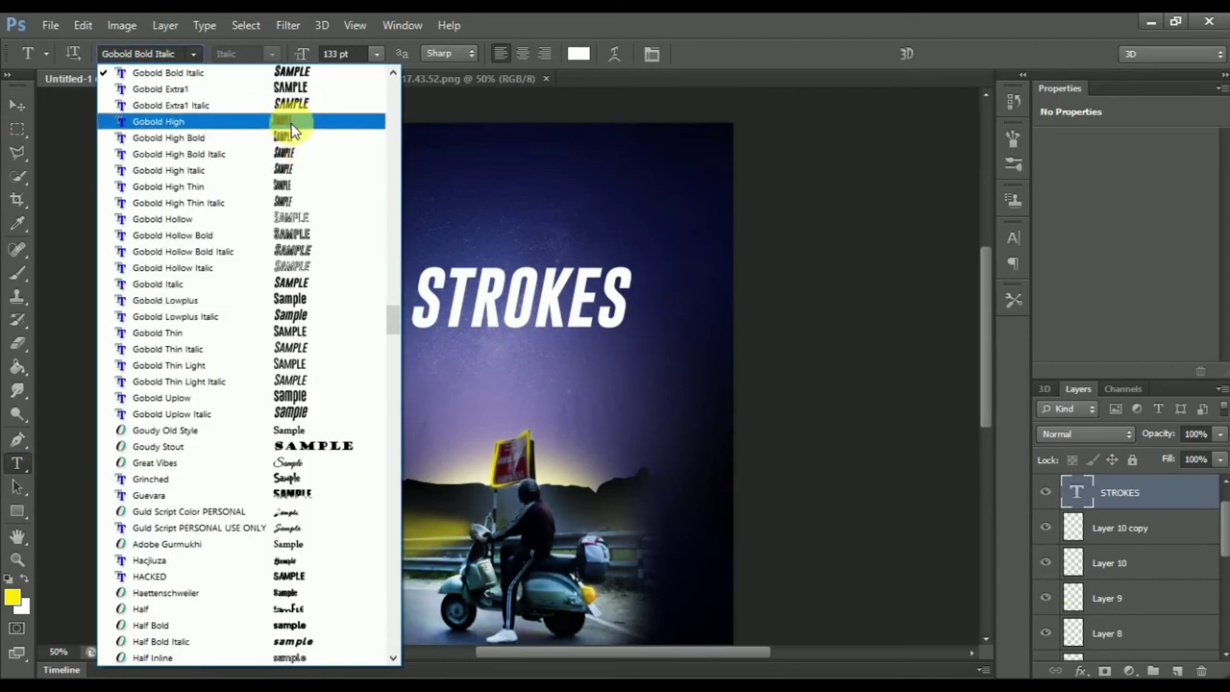
click(288, 109)
click(193, 53)
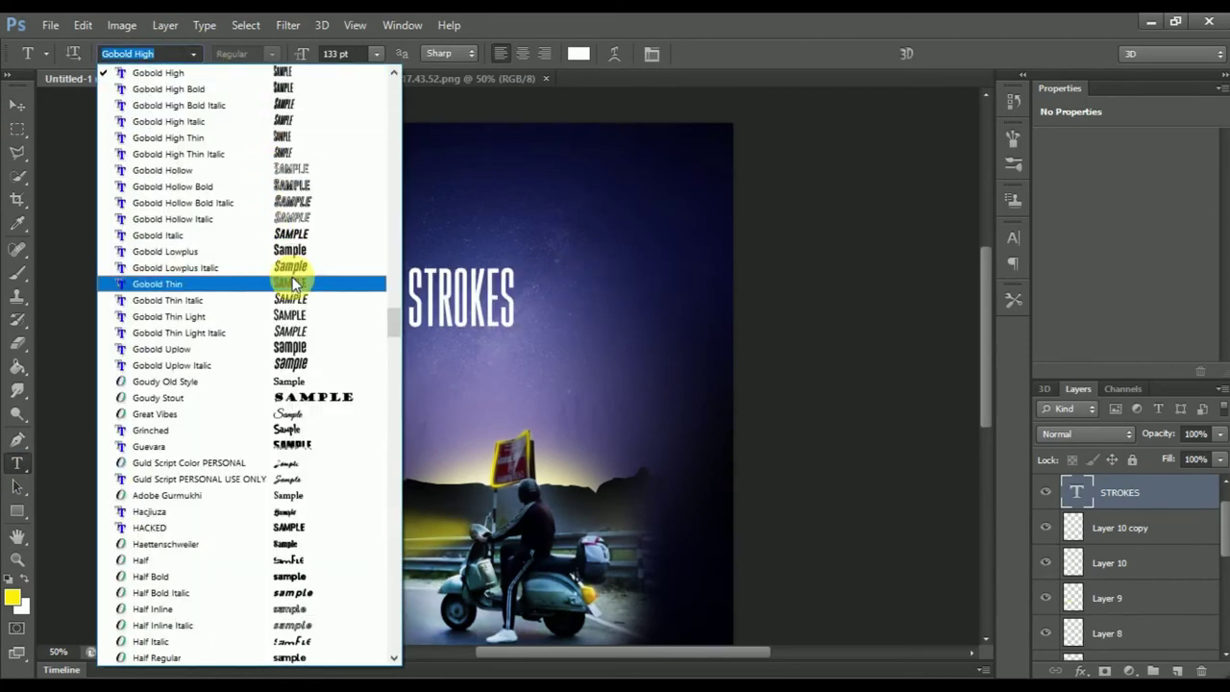
click(278, 268)
Step: Rotate the STROKES title upward by about 13.5°
click(961, 225)
key(v)
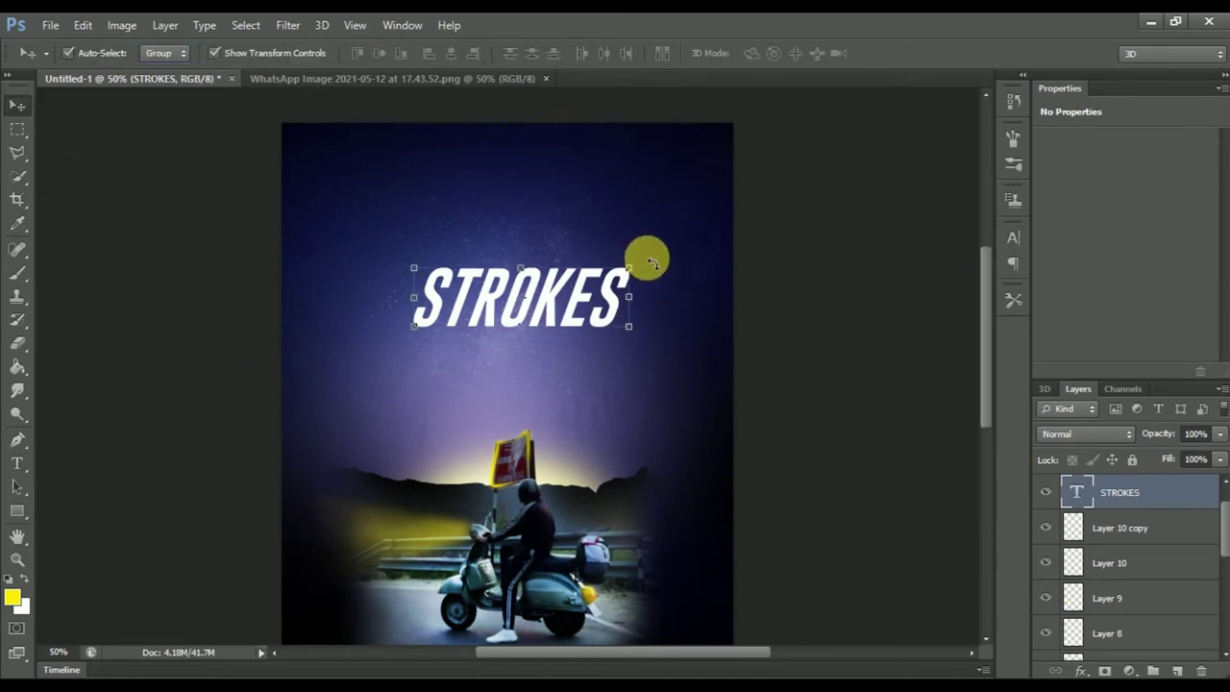
key(ctrl+t)
drag(644, 253, 637, 234)
Step: Confirm the tilted title and duplicate the STROKES layer
key(Return)
key(ctrl+j)
click(287, 25)
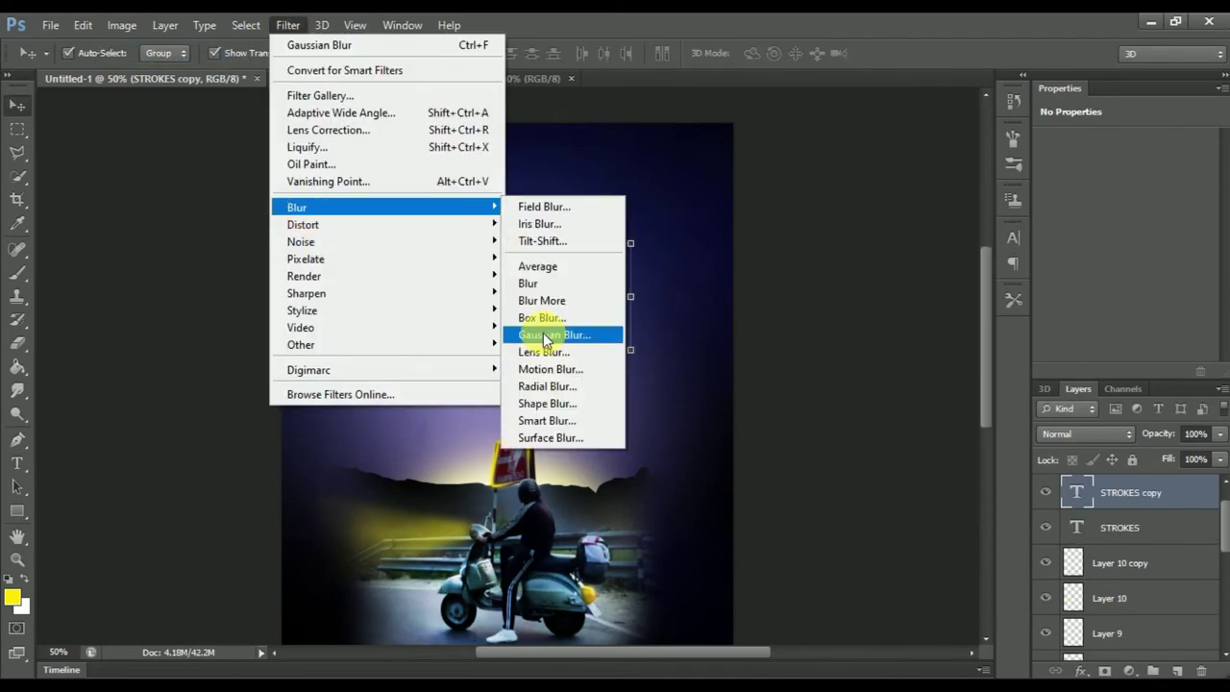
click(589, 335)
drag(489, 157, 752, 156)
click(900, 219)
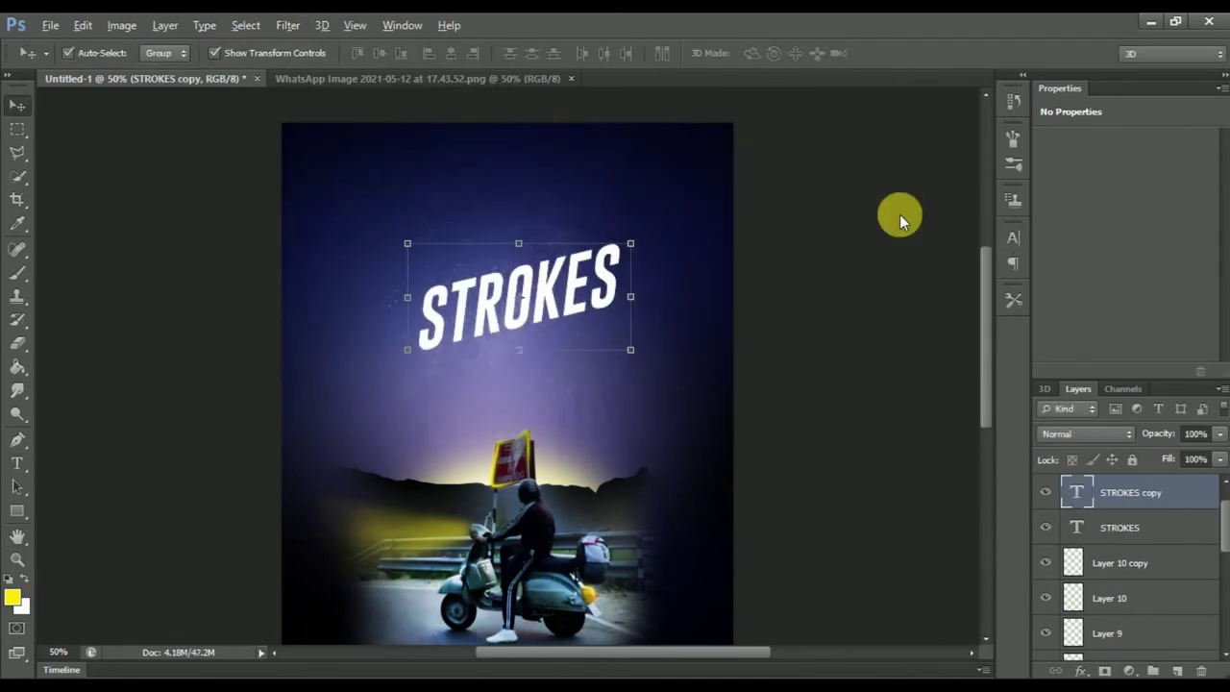
Step: Colour the STROKES copy blue, rasterize and Gaussian-blur it, and place it beneath STROKES
click(17, 463)
click(578, 53)
drag(385, 99, 777, 109)
click(760, 176)
click(945, 140)
click(287, 25)
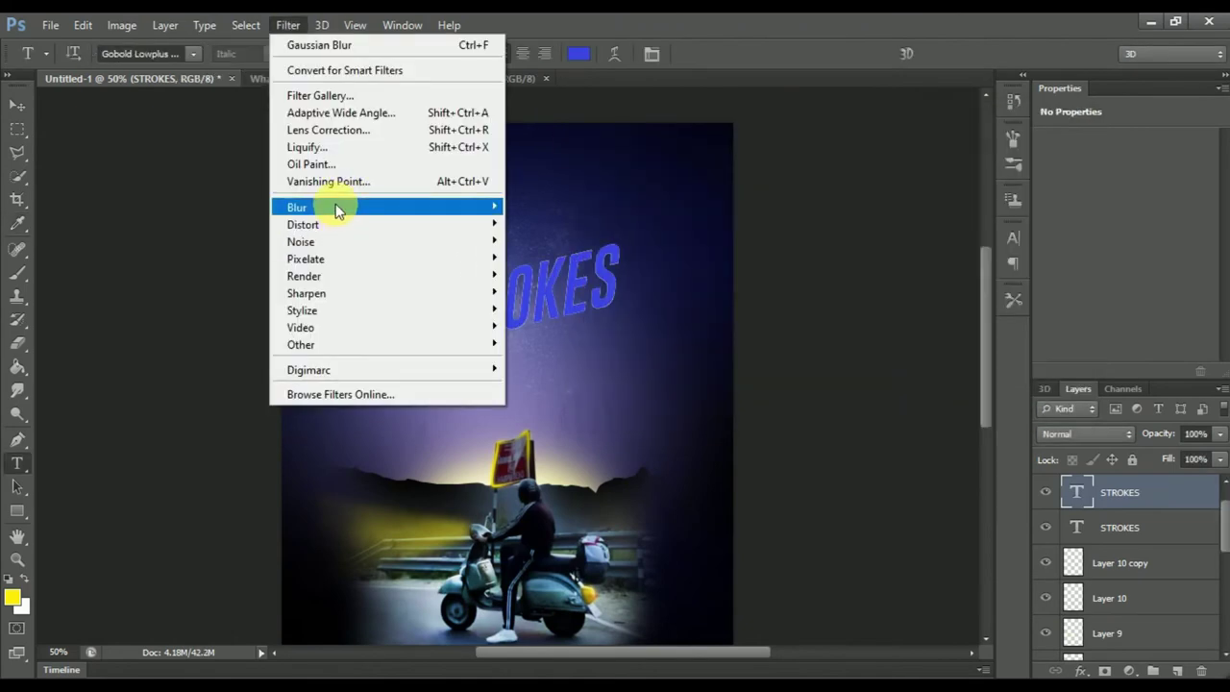
click(562, 329)
key(Return)
drag(744, 435, 758, 431)
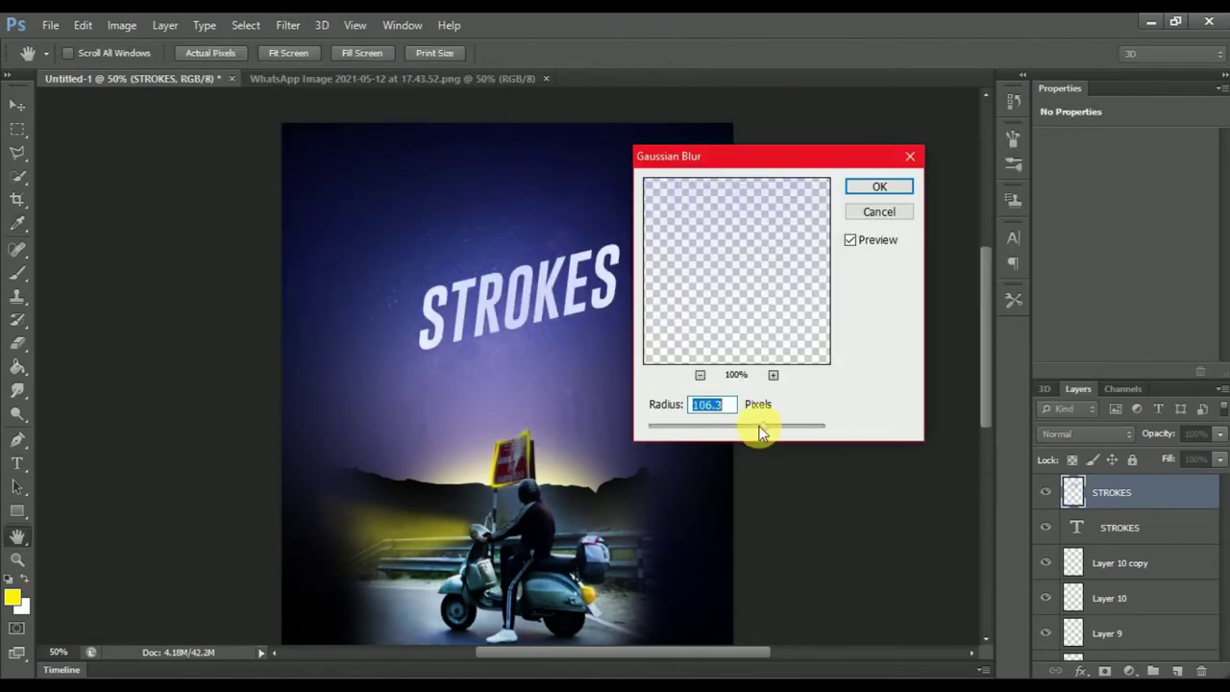
key(Return)
drag(1112, 492, 1098, 549)
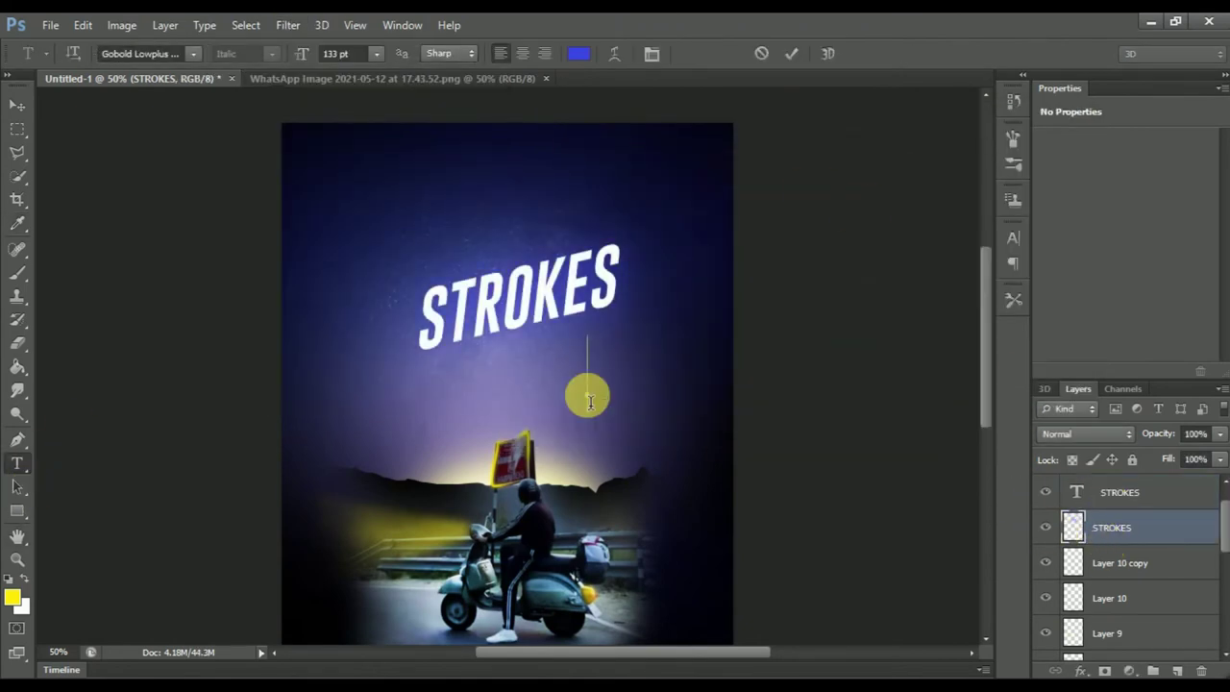
Step: Add a white '2', enlarge and tilt it, and place it beneath the STROKES layers
text(2)
click(17, 104)
click(577, 53)
click(593, 161)
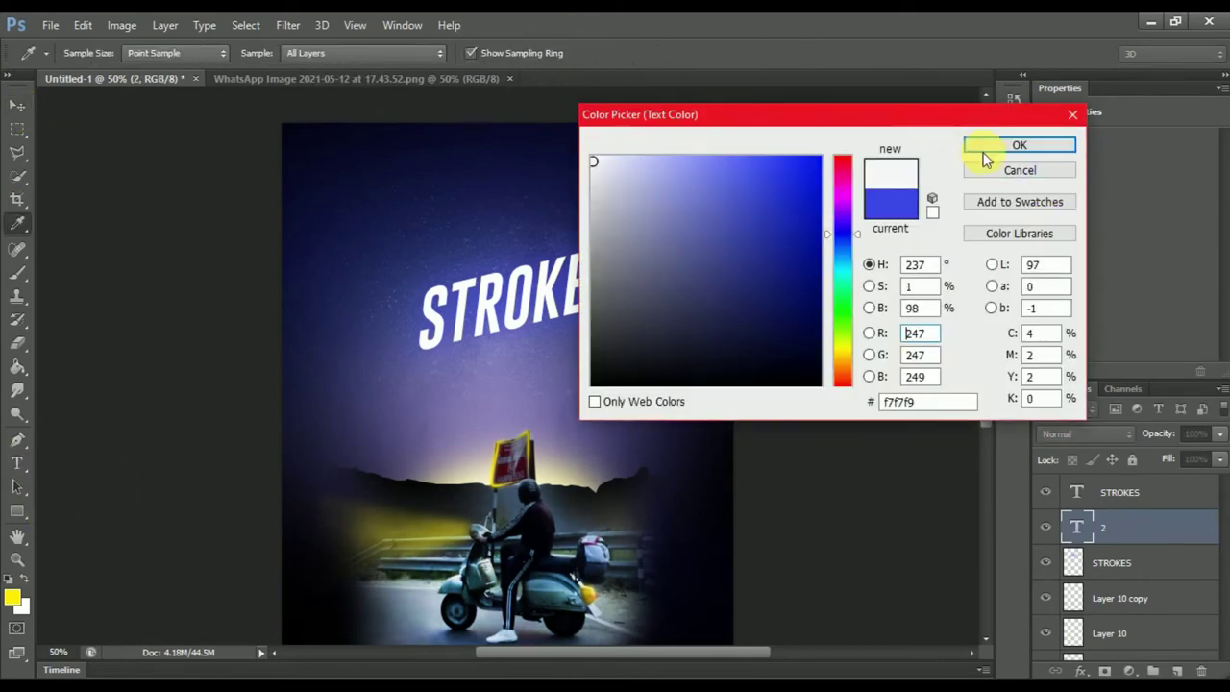
click(984, 159)
click(17, 104)
key(ctrl+t)
mouse_move(626, 285)
mouse_down()
mouse_move(692, 192)
mouse_move(626, 273)
mouse_move(530, 206)
mouse_up()
key(Return)
drag(1157, 433, 1147, 448)
mouse_move(1143, 526)
mouse_down()
mouse_move(1134, 671)
mouse_move(1125, 618)
mouse_up()
Step: Type 'staring' below the scooter in Montserrat, all caps, regular style
scroll(477, 510, down, 5)
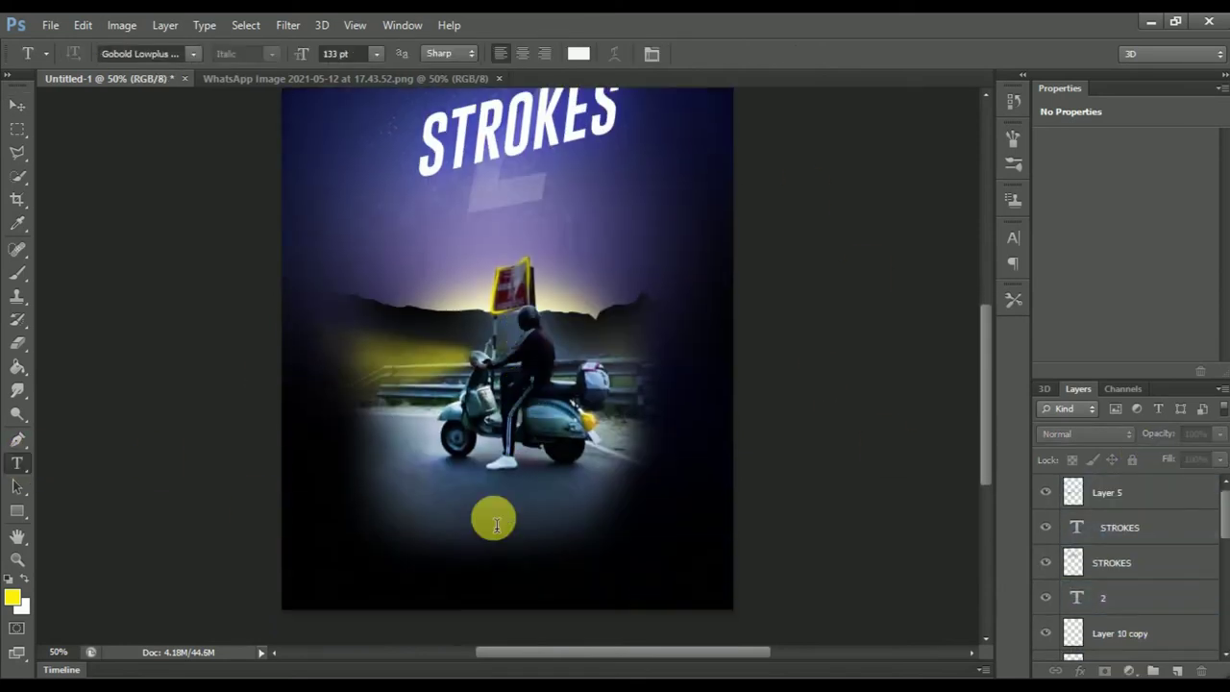
click(494, 517)
text(staring)
key(ctrl+a)
click(135, 53)
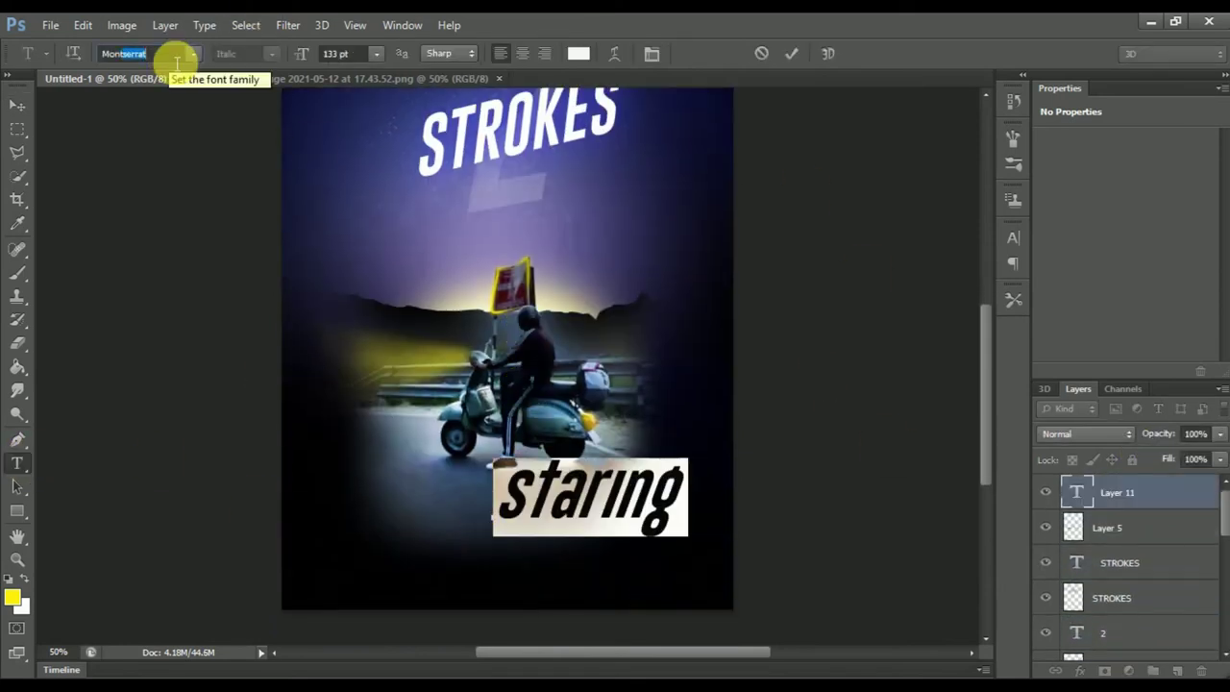
key(Return)
click(651, 52)
click(863, 366)
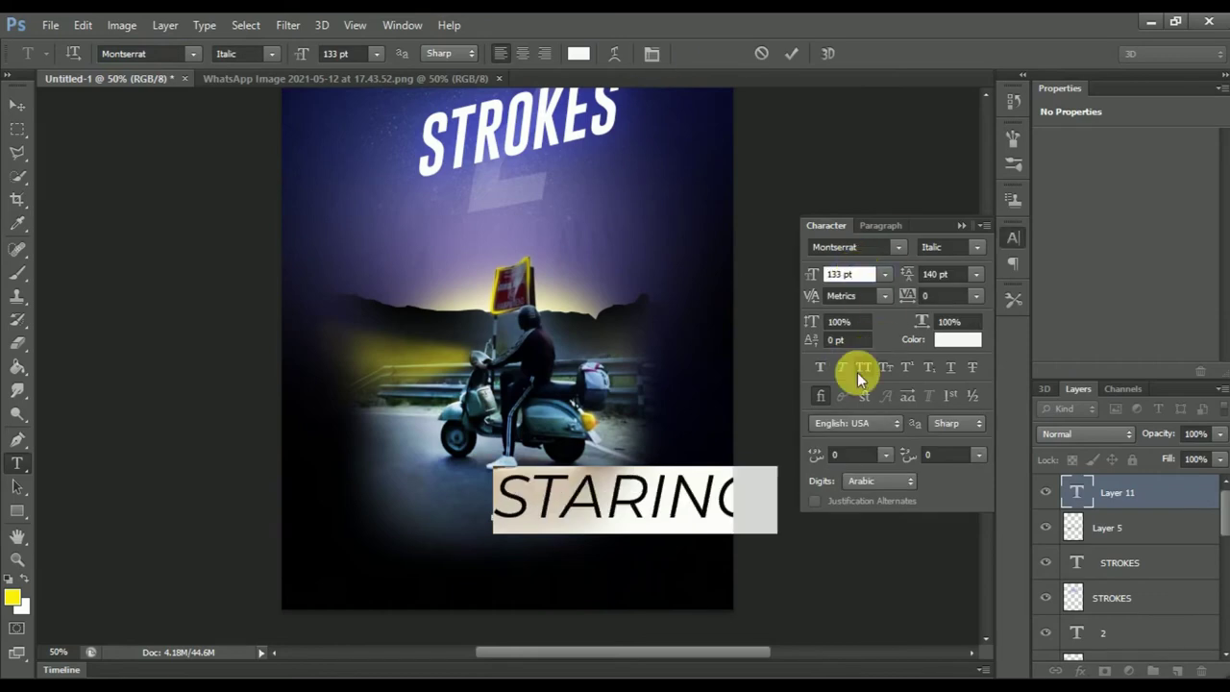
click(978, 250)
click(963, 348)
Step: Make STARING 23 pt SemiBold with tracking 400 and position it beneath the scooter
click(838, 274)
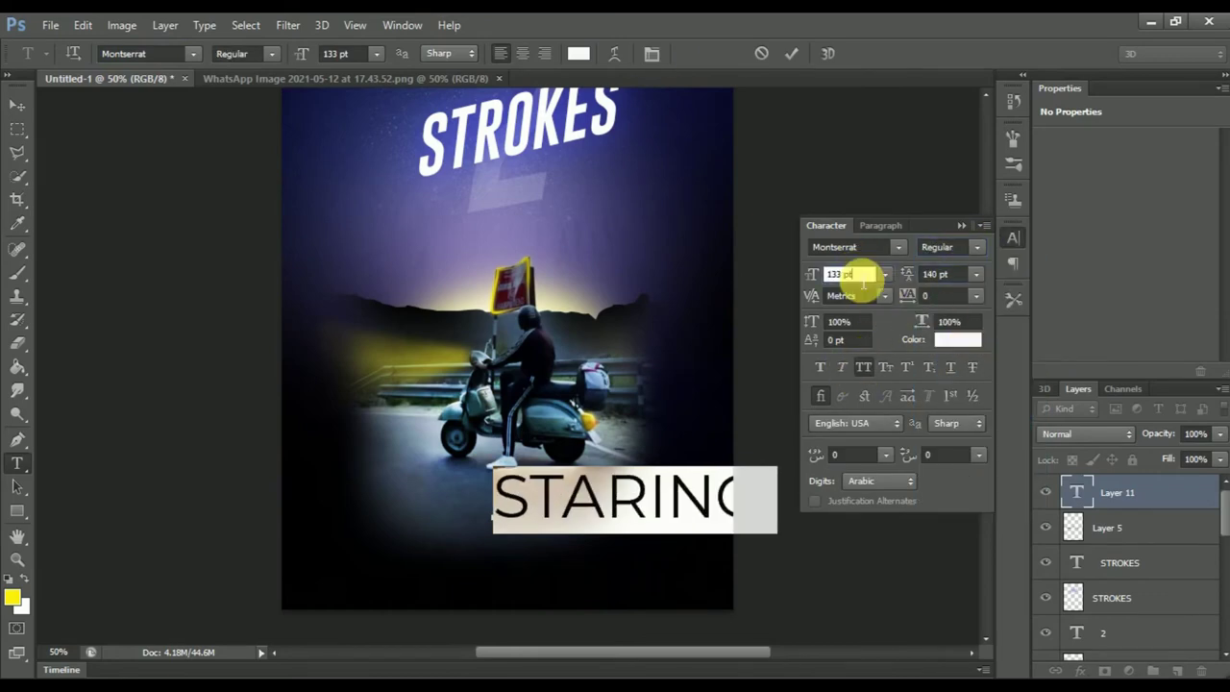
text(23)
key(Return)
click(976, 247)
click(927, 404)
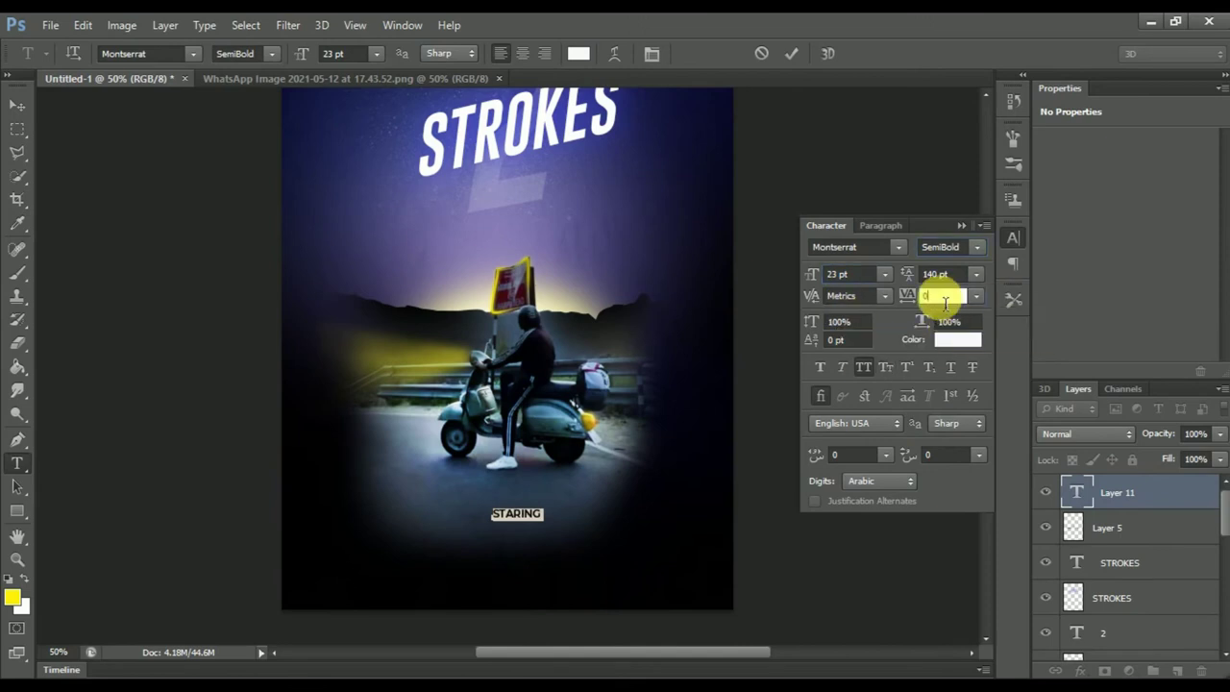
key(Tab)
text(200400)
key(Return)
click(846, 275)
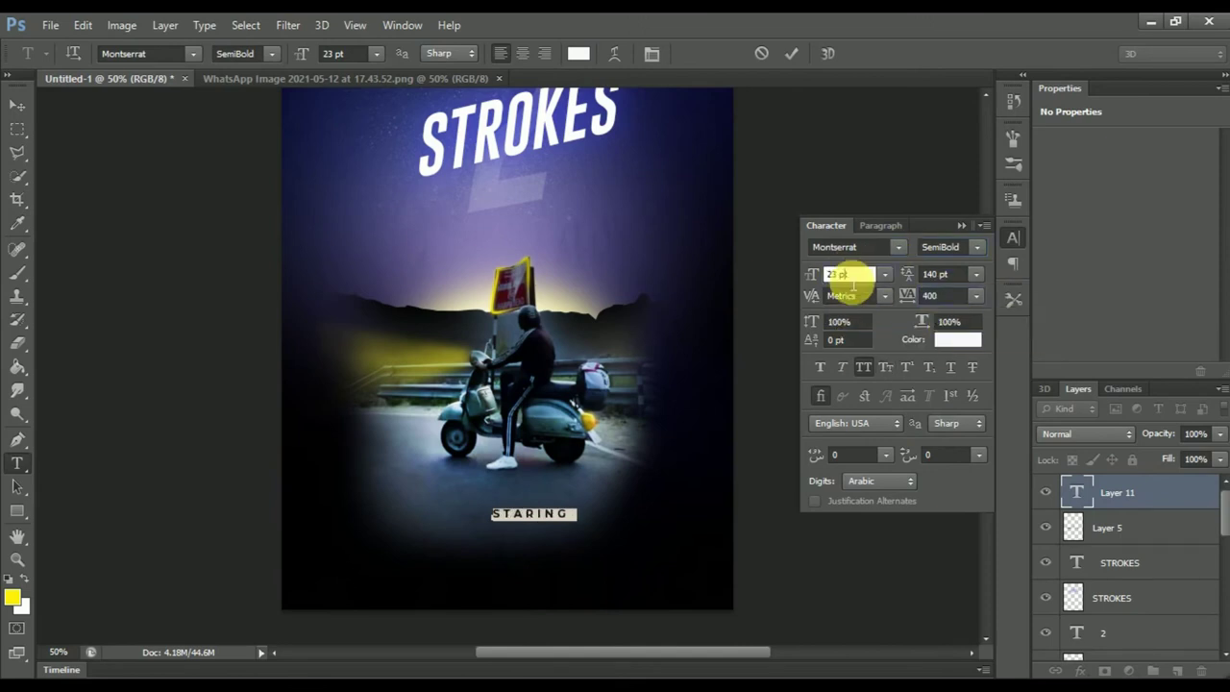
text(13)
click(16, 104)
drag(516, 517, 522, 497)
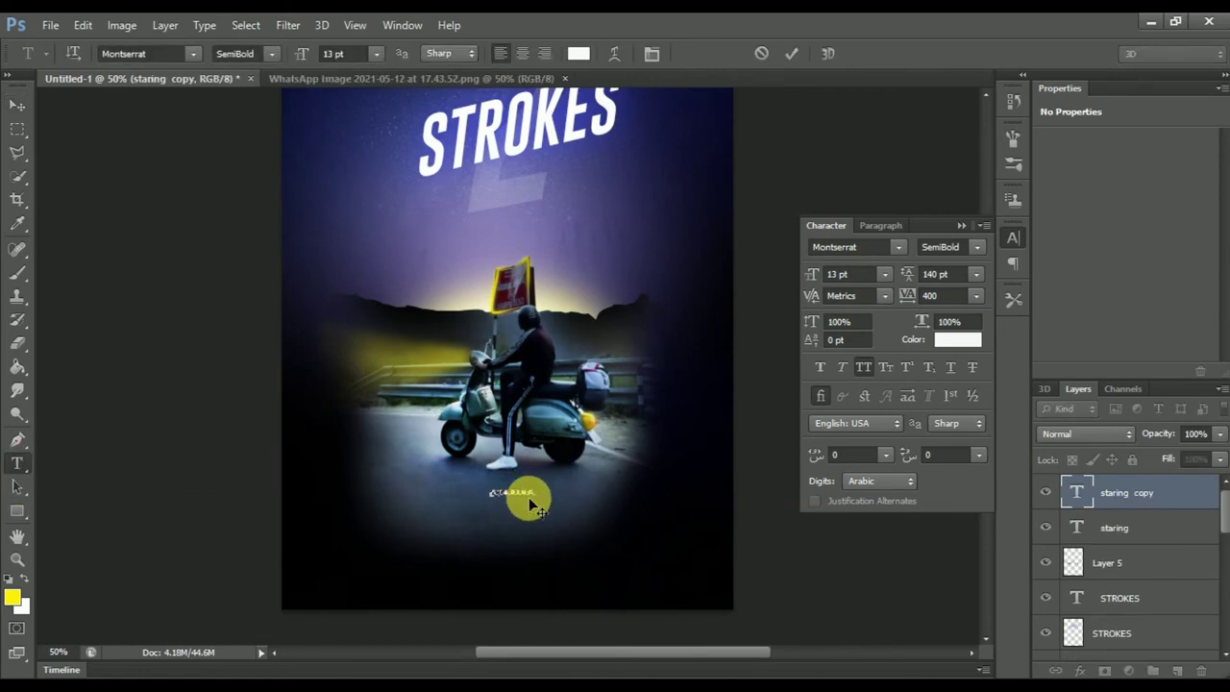
click(16, 103)
click(860, 291)
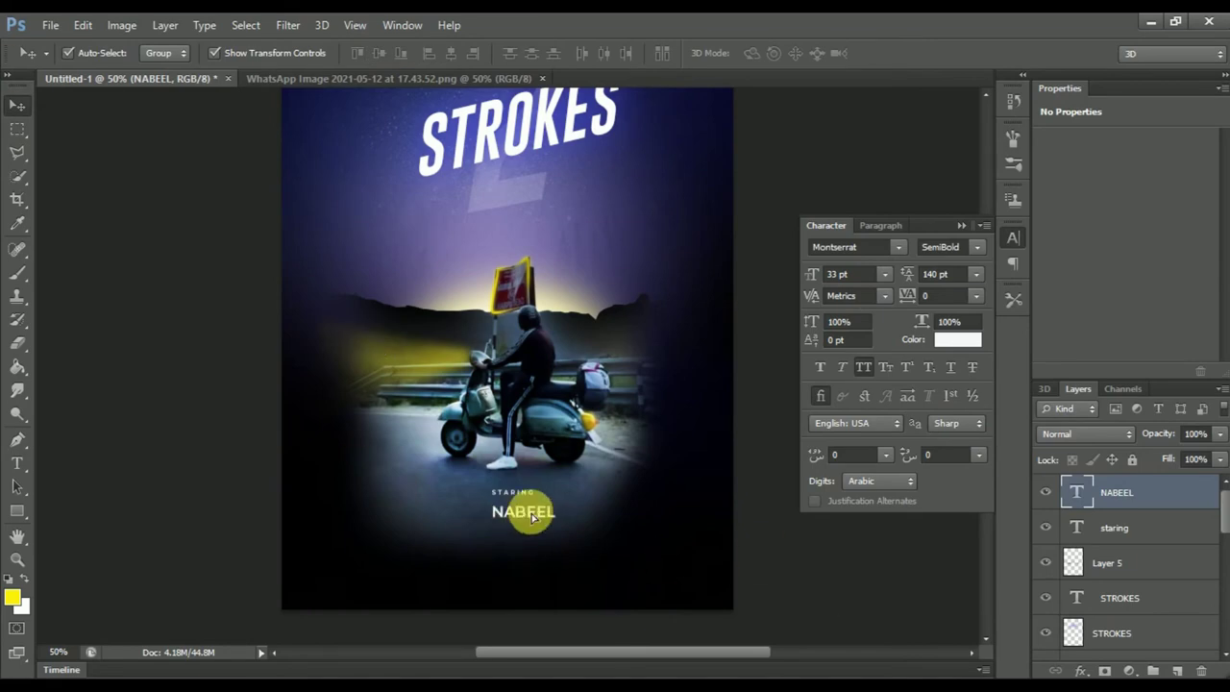
Step: Open BCHI.psd from the ep1 folder
click(50, 25)
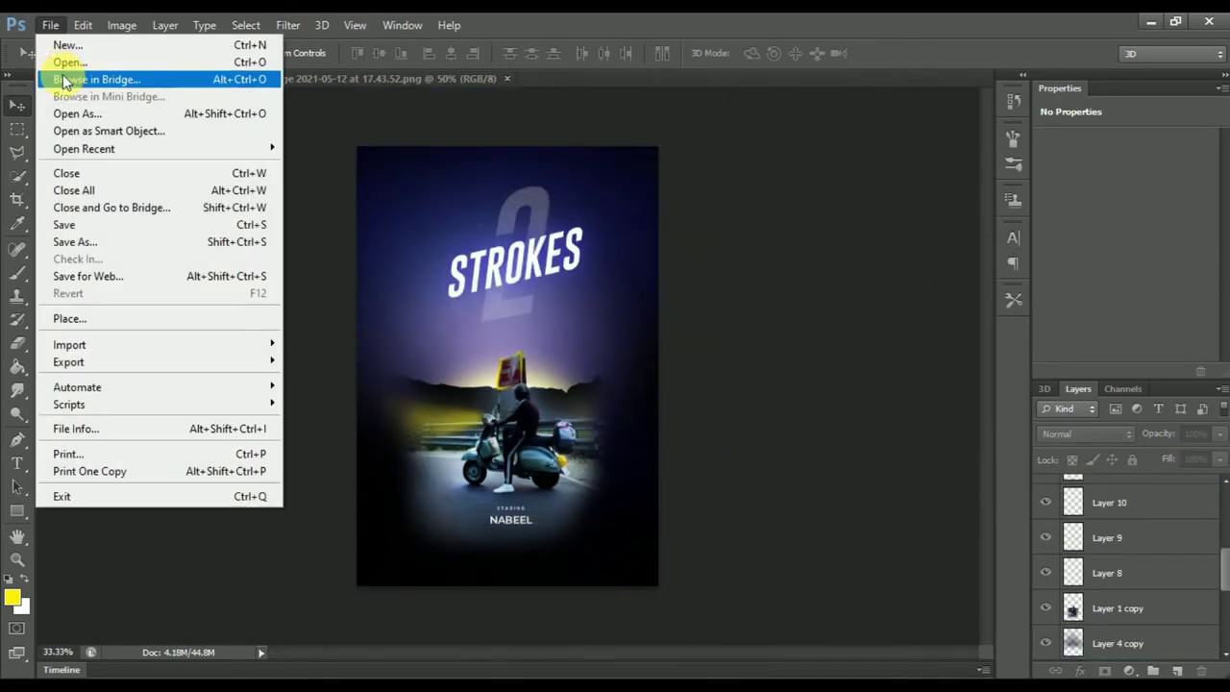
click(55, 60)
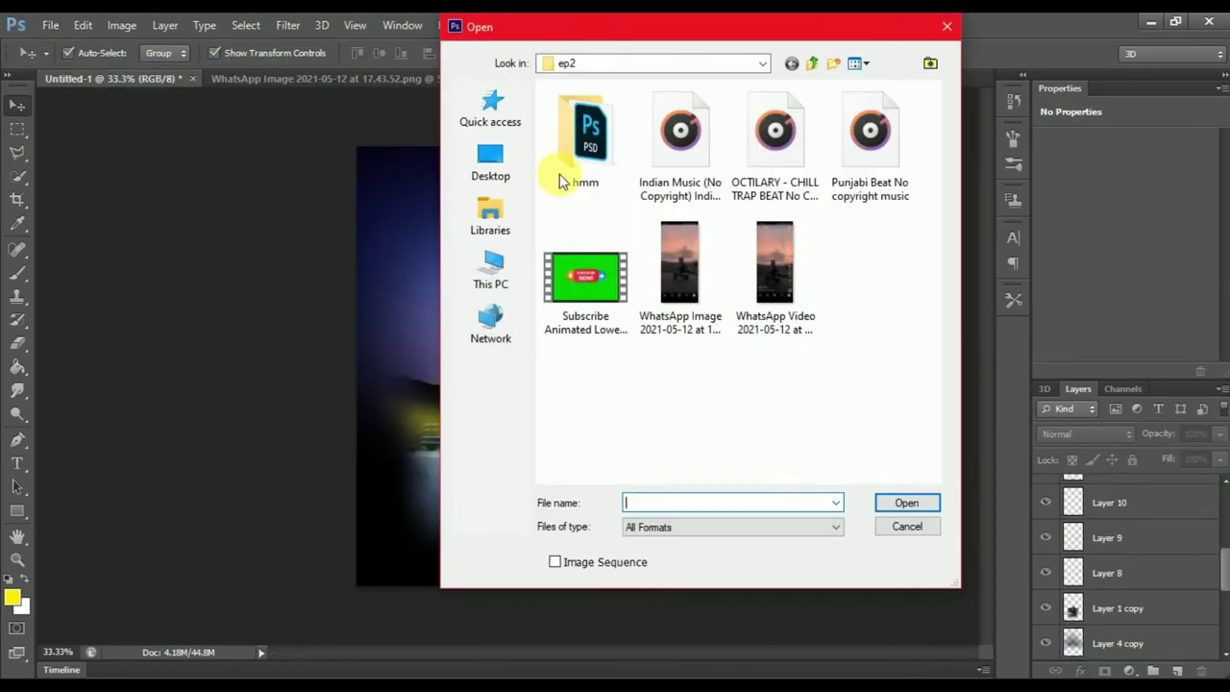
key(BackSpace)
double_click(673, 135)
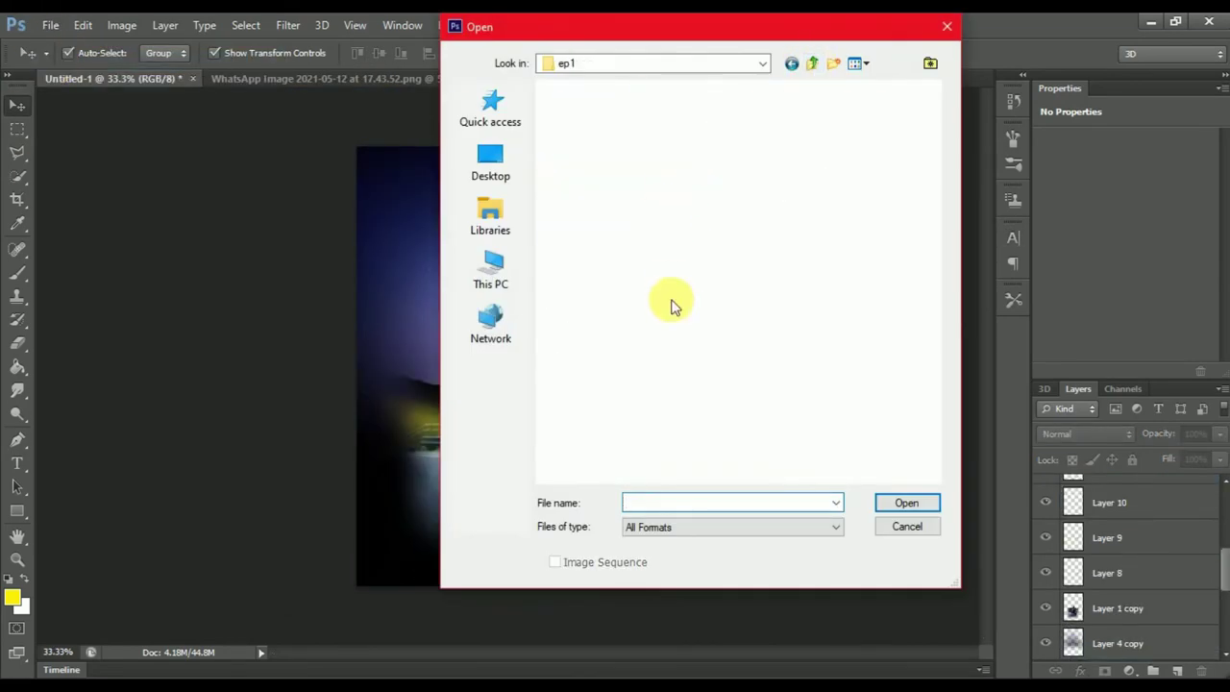
double_click(786, 144)
Step: Bring BCHI's two logo layers and credits text into the poster, scaling credits to fit the bottom
click(653, 125)
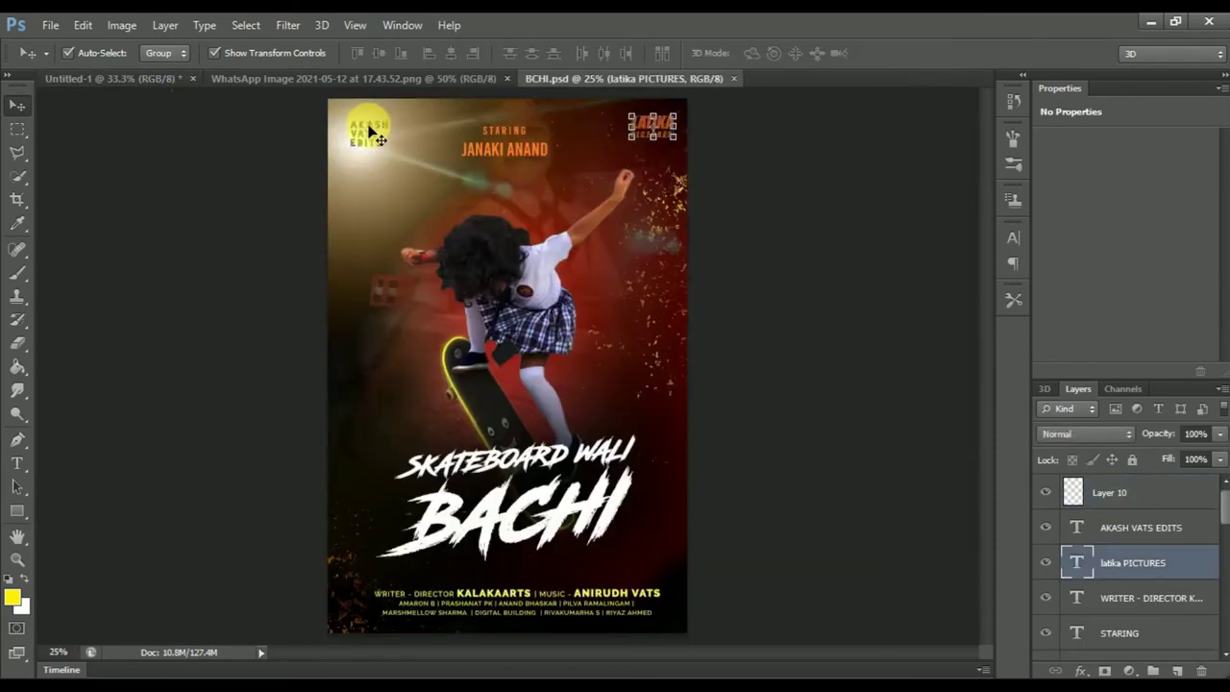
shift+click(366, 131)
shift+click(590, 593)
drag(134, 74, 598, 508)
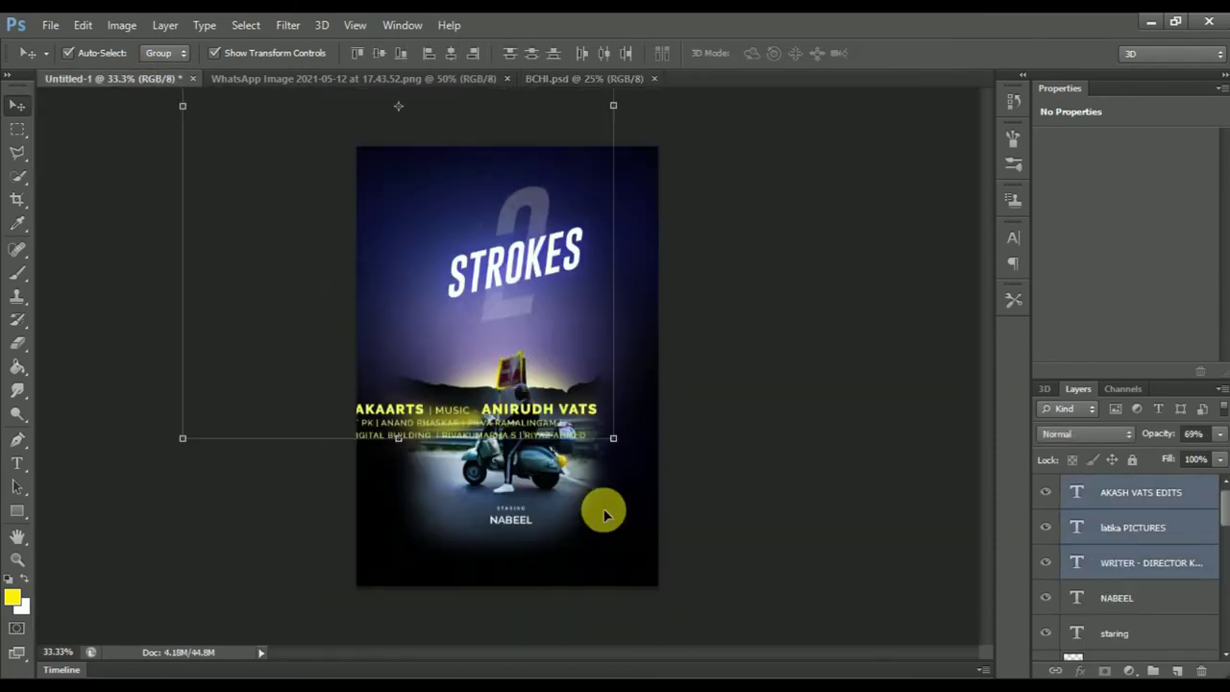
key(ctrl+t)
drag(719, 558, 588, 535)
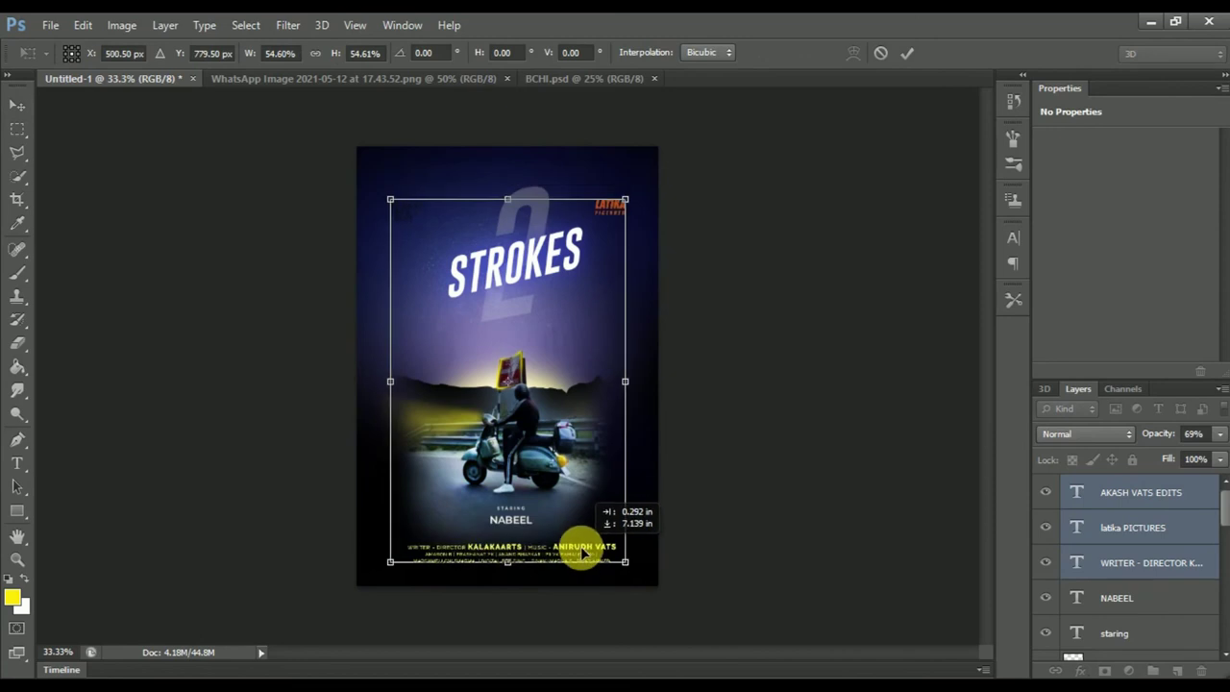
key(Return)
Step: Recolour the credits text and make the studio logo text white
click(1148, 497)
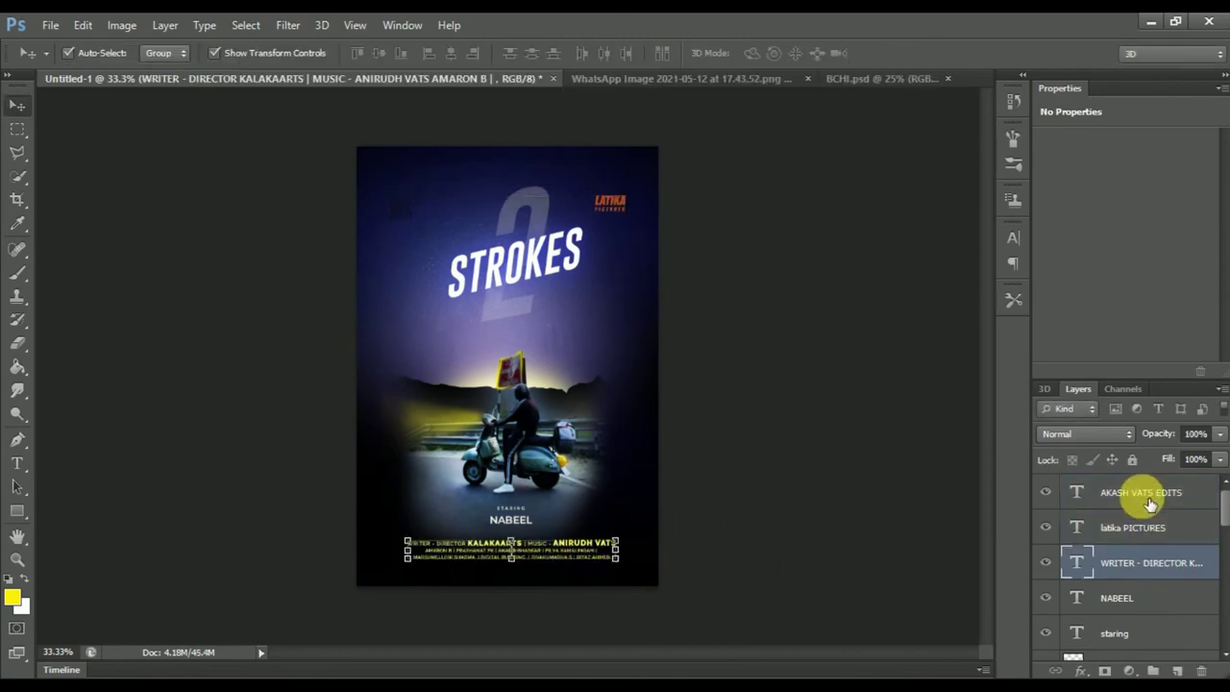
click(611, 55)
click(1086, 528)
key(Escape)
click(1136, 524)
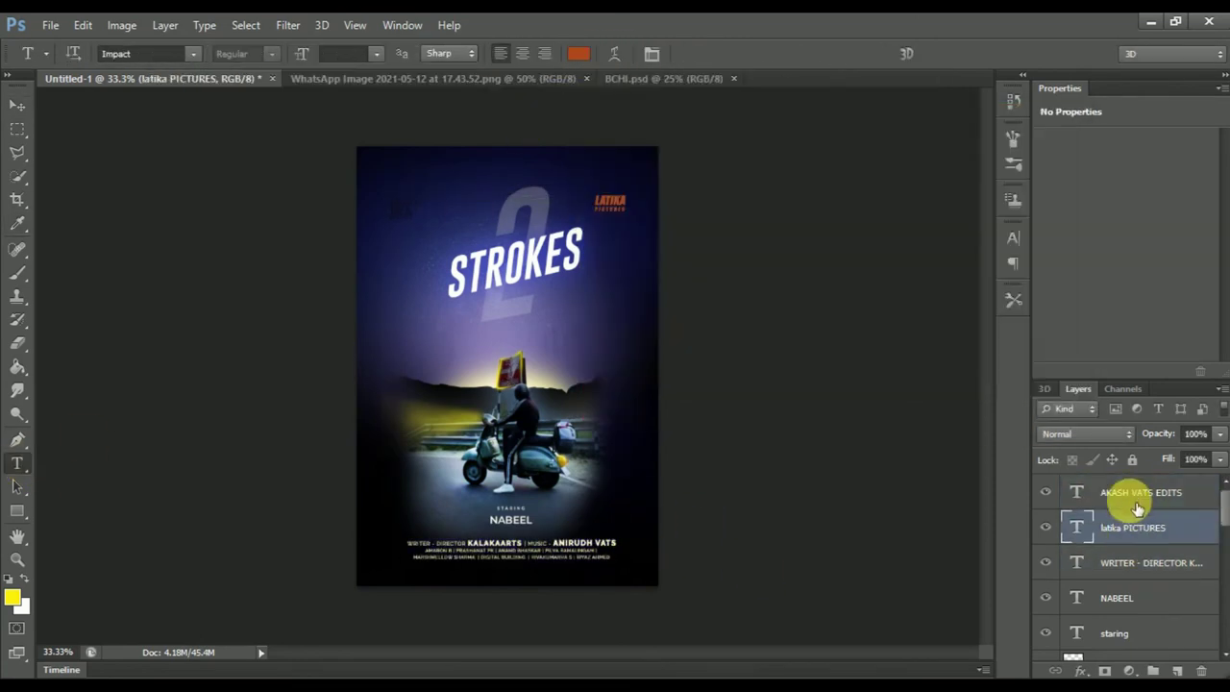
shift+click(1137, 495)
click(579, 53)
click(596, 159)
Step: Move the two logos into the poster's top-left and top-right corners
click(1033, 145)
click(18, 104)
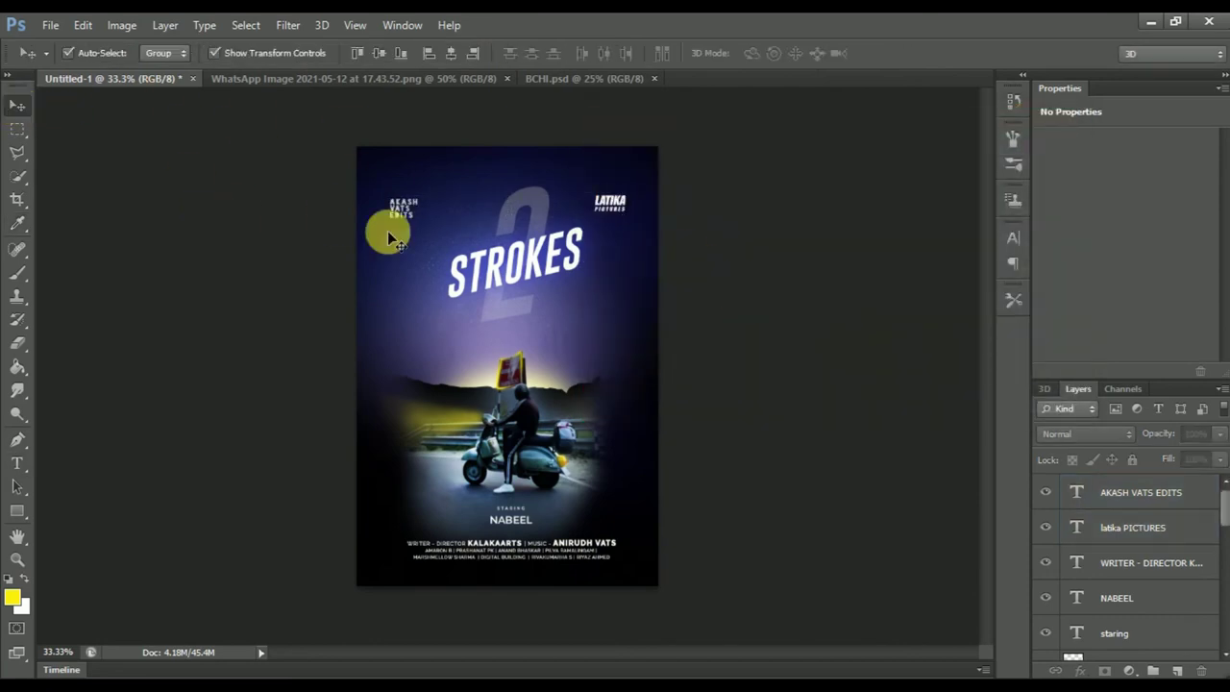
drag(387, 231, 372, 205)
drag(629, 197, 636, 170)
click(553, 500)
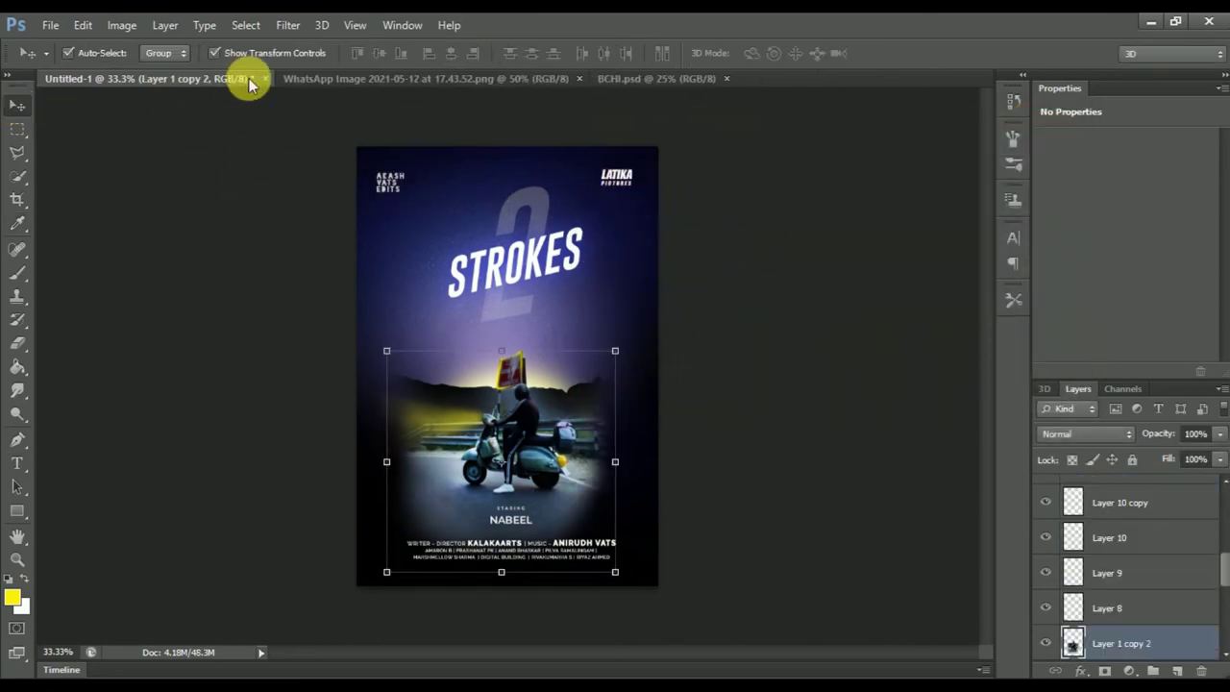
Step: Place the scooter copy lower, apply a 120.5 px Gaussian Blur, and erase parts of it
drag(1122, 642, 1134, 626)
click(288, 25)
click(557, 380)
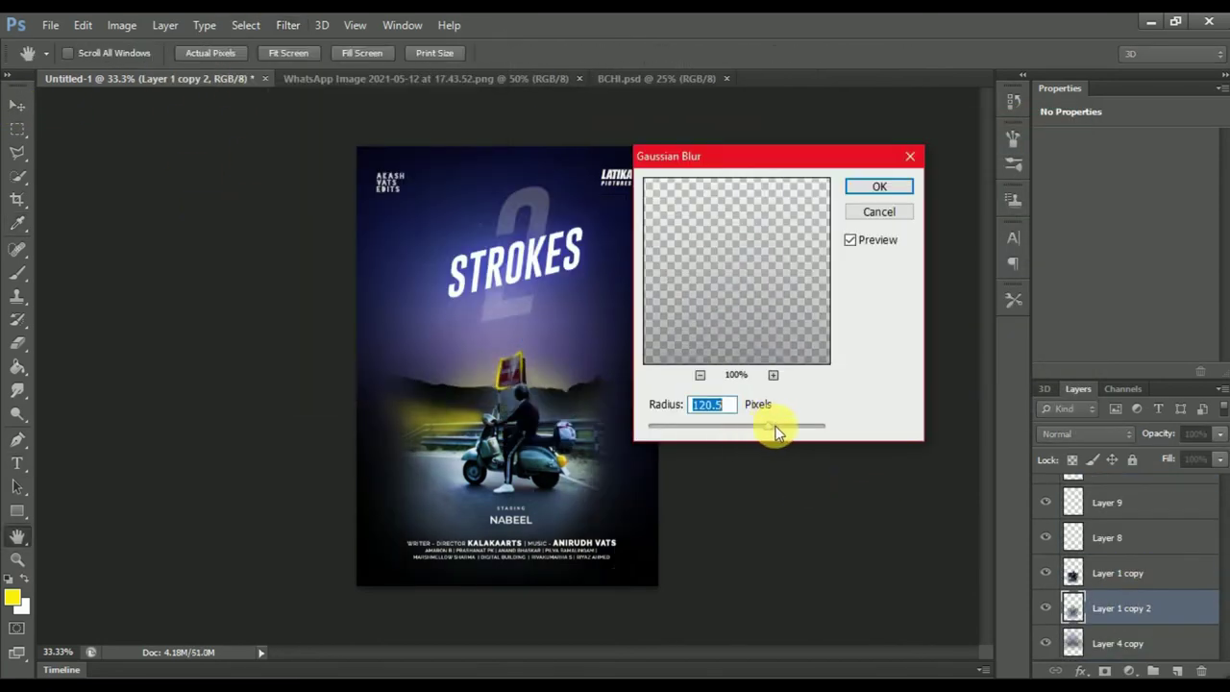
click(878, 186)
key(e)
right_click(522, 365)
key(Return)
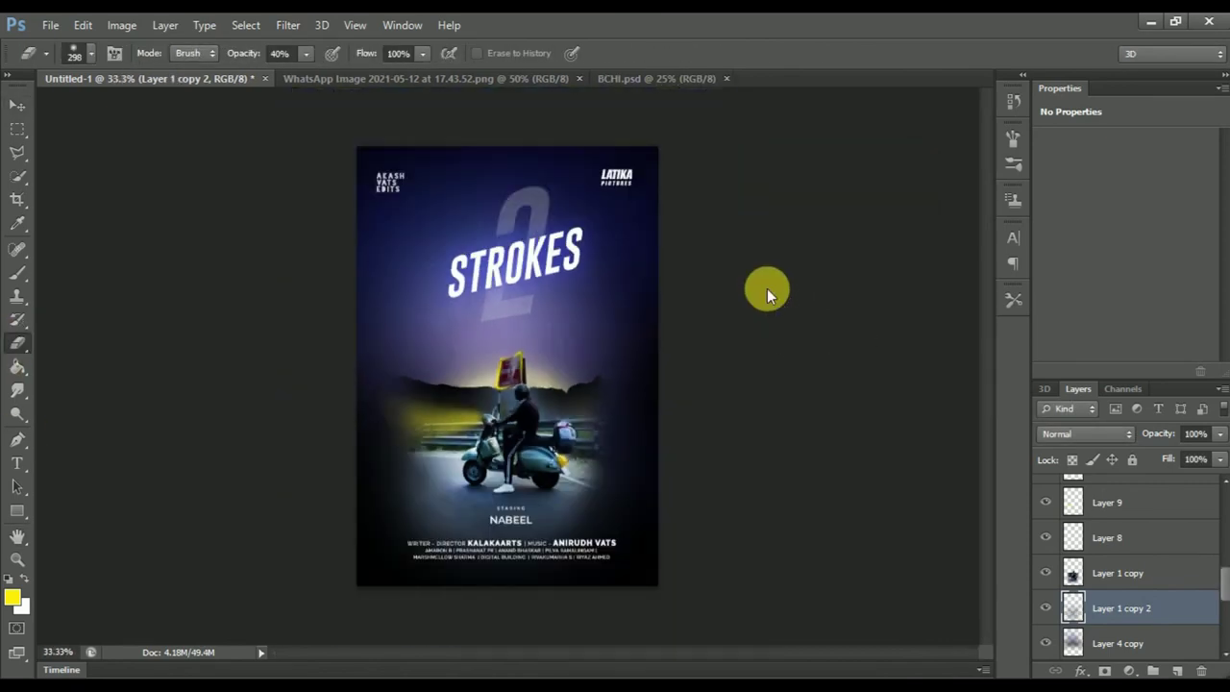
Step: Save the poster as '2 strokes ep2.psd' in the ep2 folder
key(ctrl+s)
click(806, 56)
double_click(757, 138)
text(2 strokes (ep2))
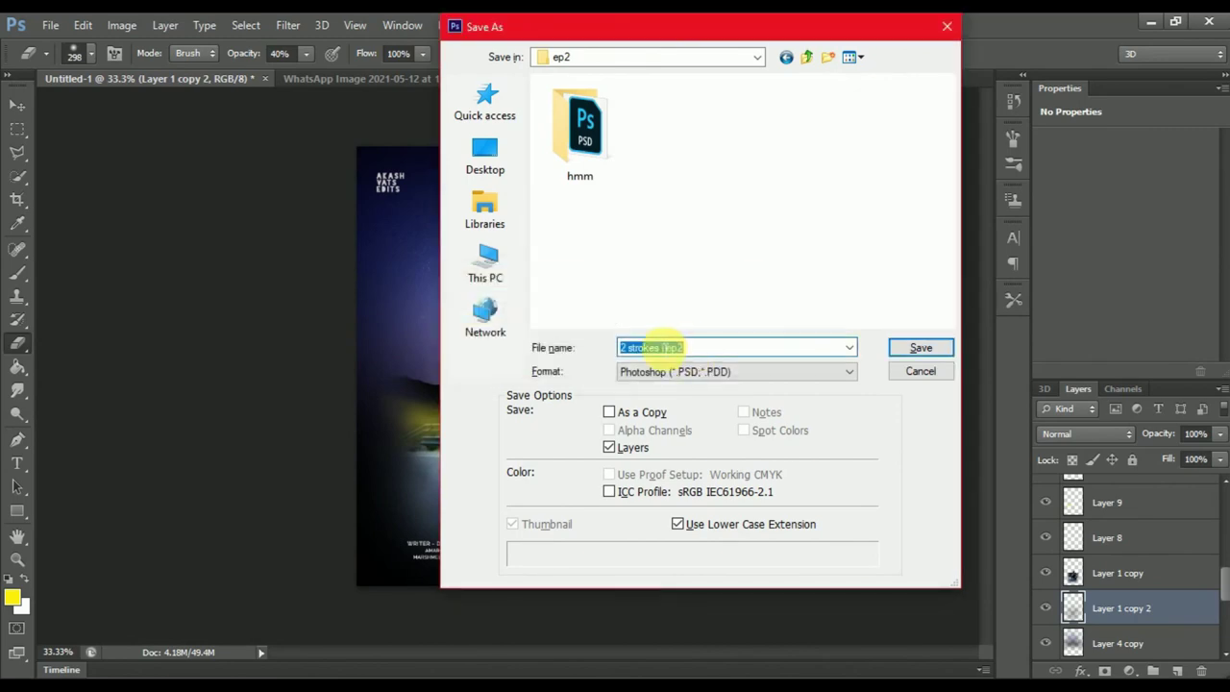
key(Return)
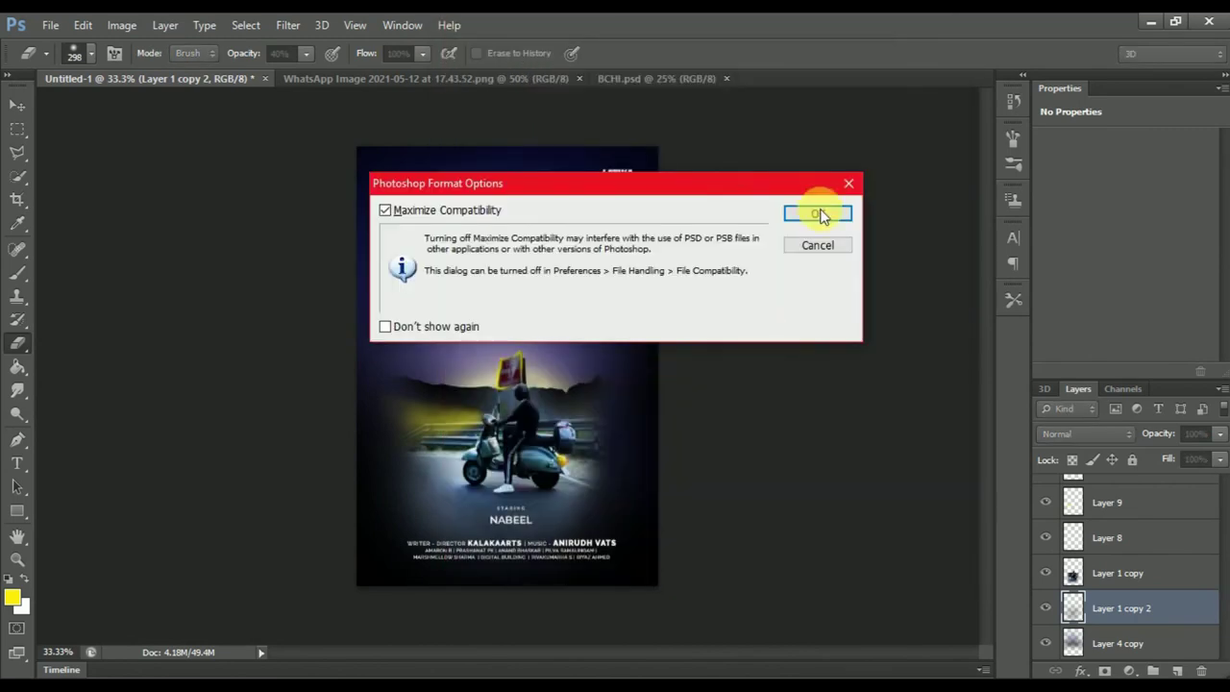
click(821, 212)
Step: Save another copy of the poster in JPEG format
click(91, 241)
click(711, 368)
click(730, 384)
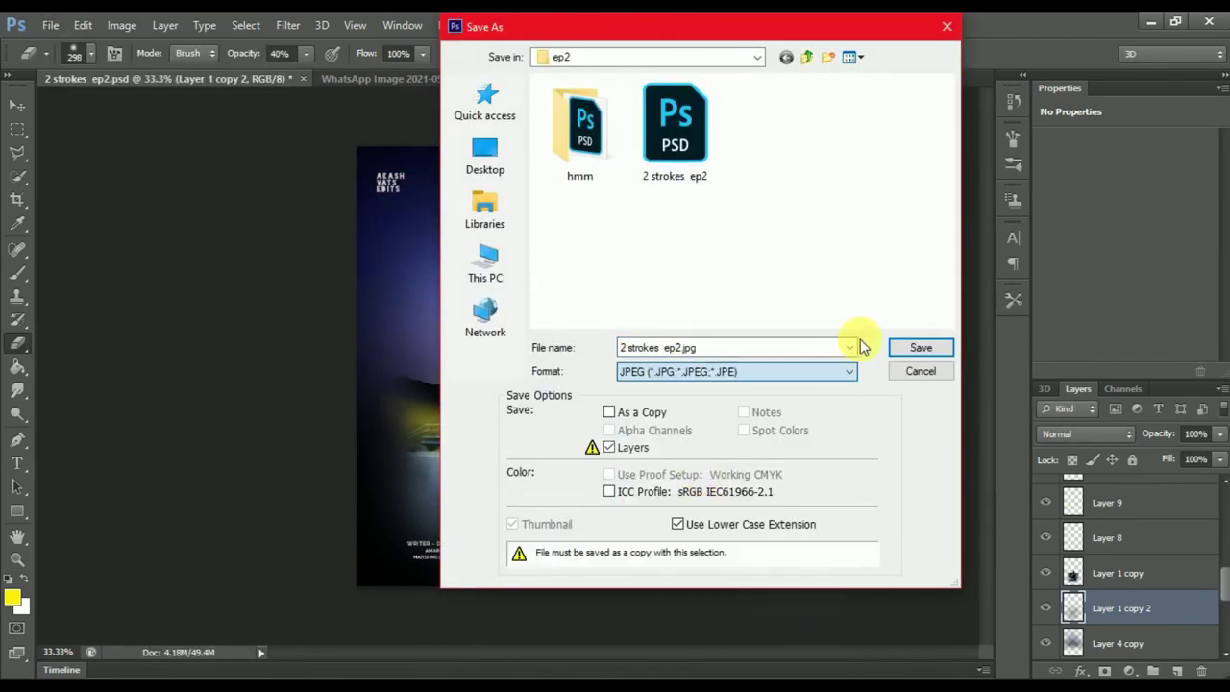
click(922, 346)
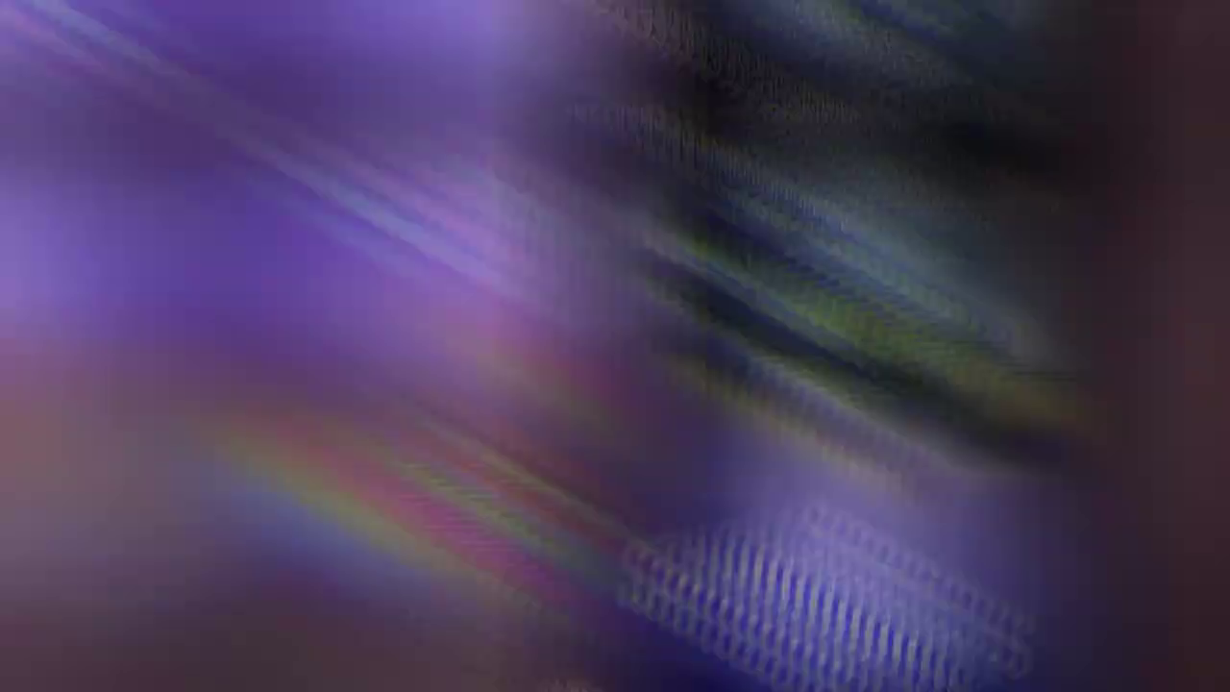